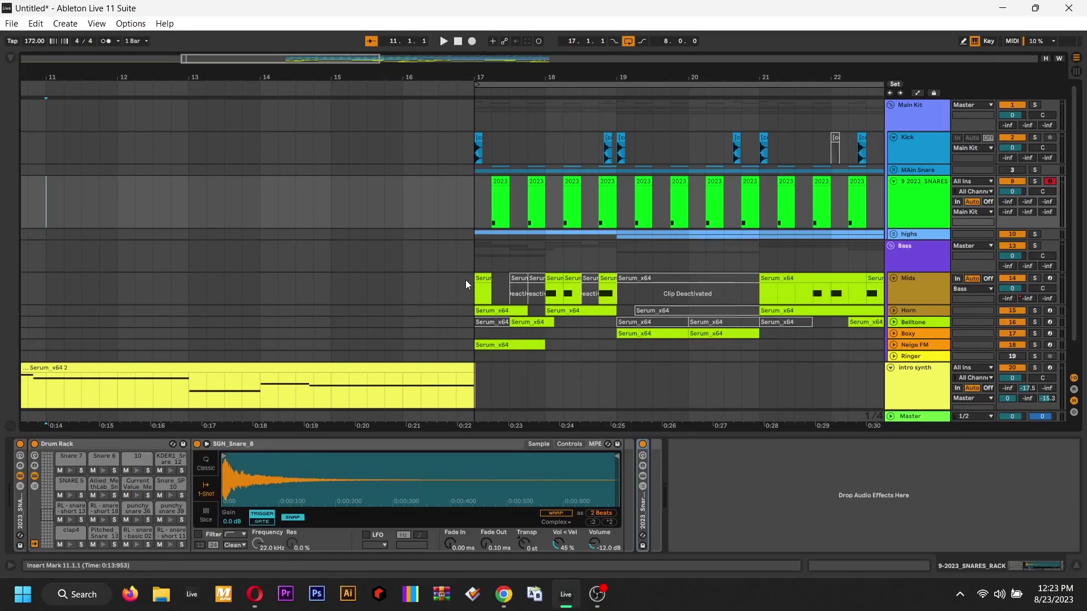
Solo the Main Kit group and play the arrangement from bar 17
{"action": "left_click", "coordinate": [334, 201]}
{"action": "left_click", "coordinate": [476, 150]}
{"action": "key", "text": "space"}
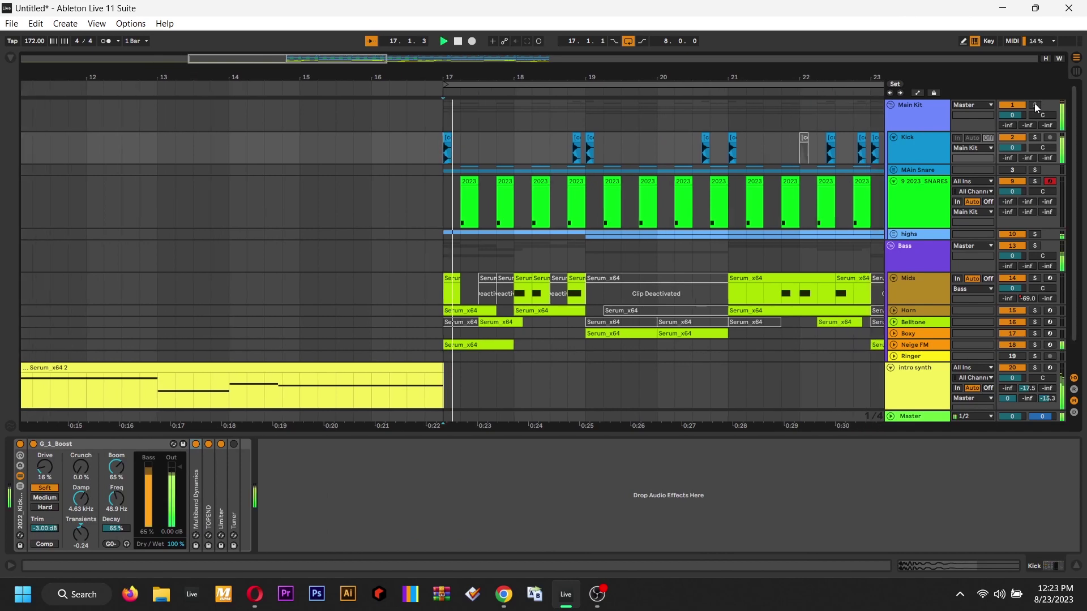
{"action": "left_click", "coordinate": [1035, 105]}
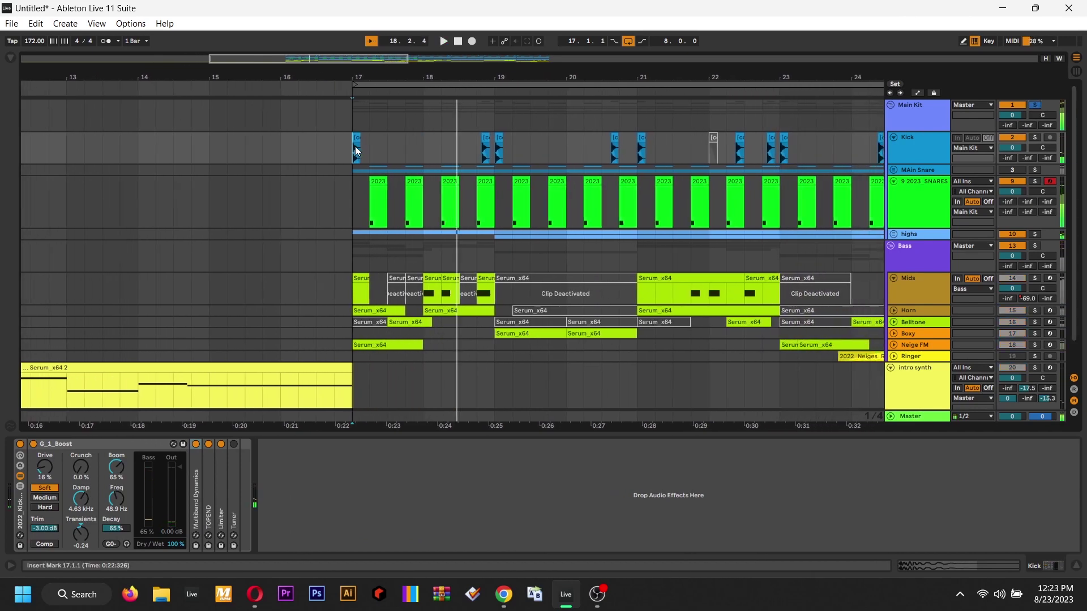
{"action": "key", "text": "space"}
{"action": "left_click", "coordinate": [460, 145]}
{"action": "key", "text": "minus"}
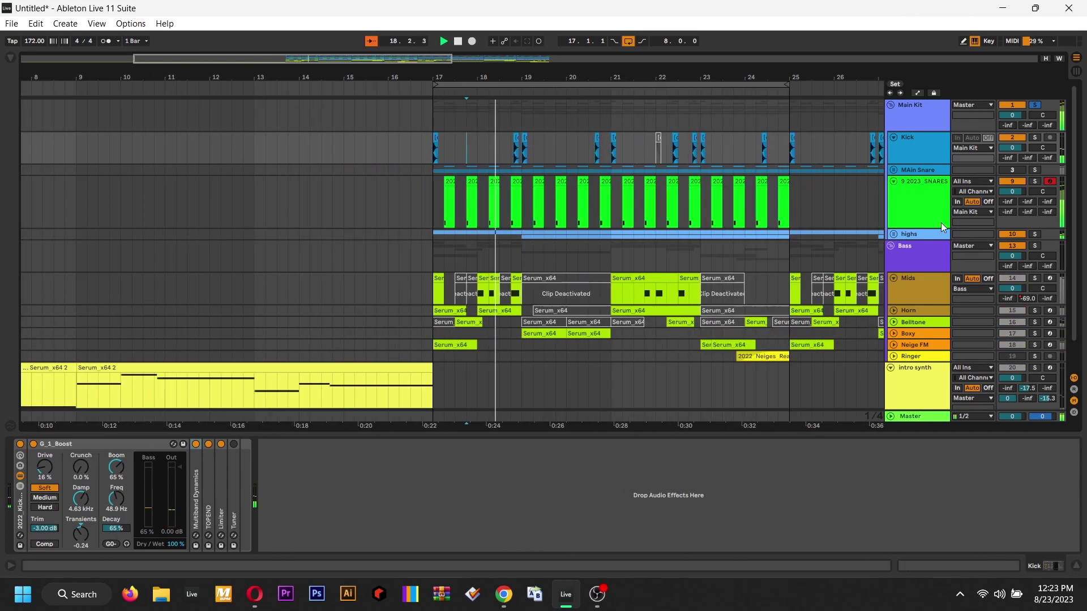
Turn off the folded device after the Drum Rack on the 9-2023_SNARES track and replay the section from bar 17
{"action": "left_click", "coordinate": [943, 228]}
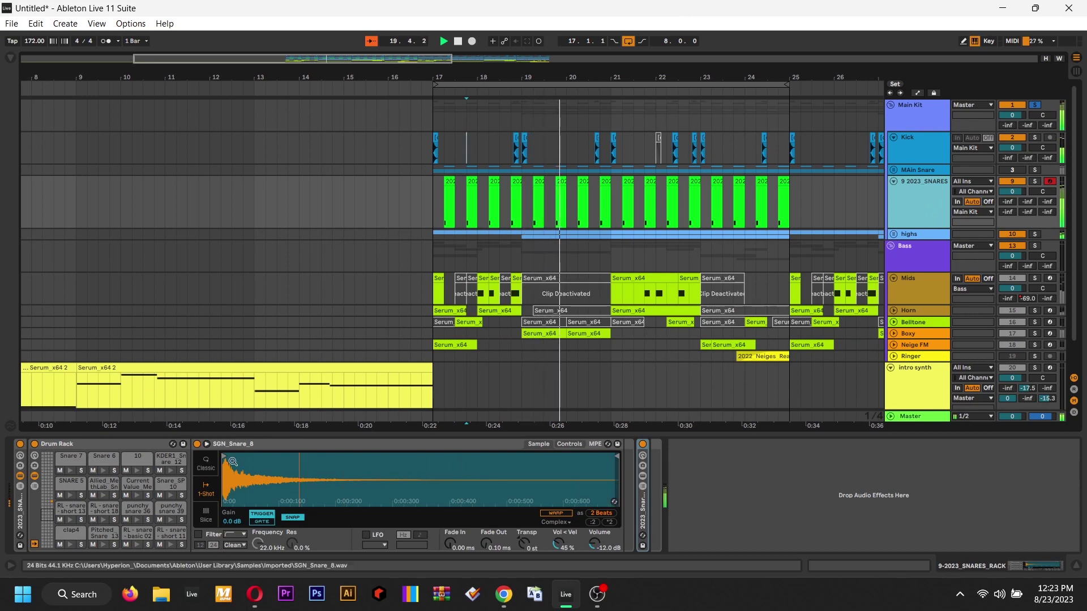
{"action": "left_click", "coordinate": [642, 445]}
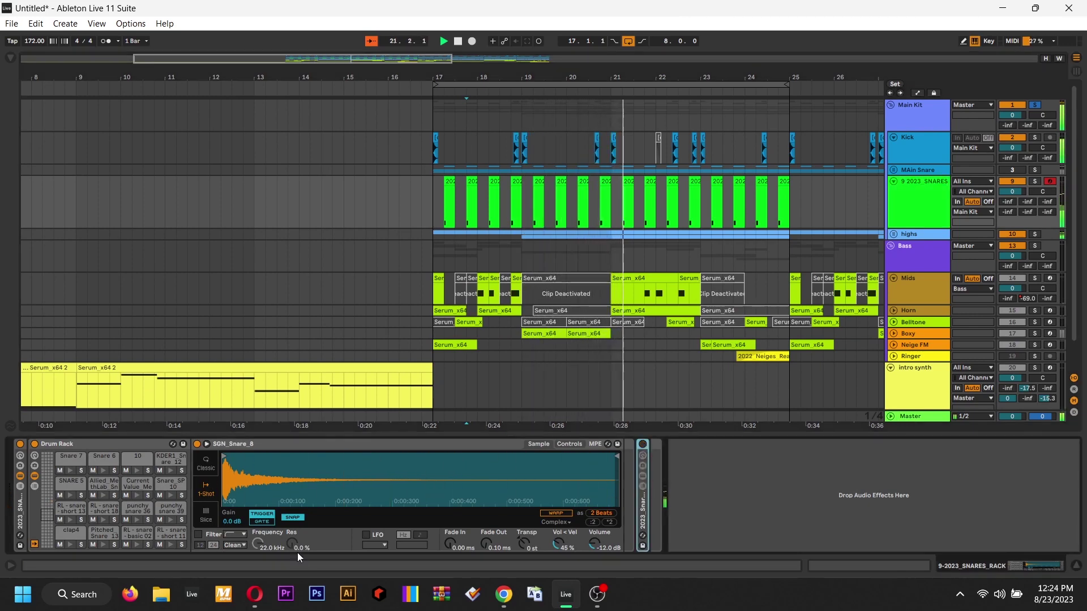
{"action": "left_click", "coordinate": [485, 289]}
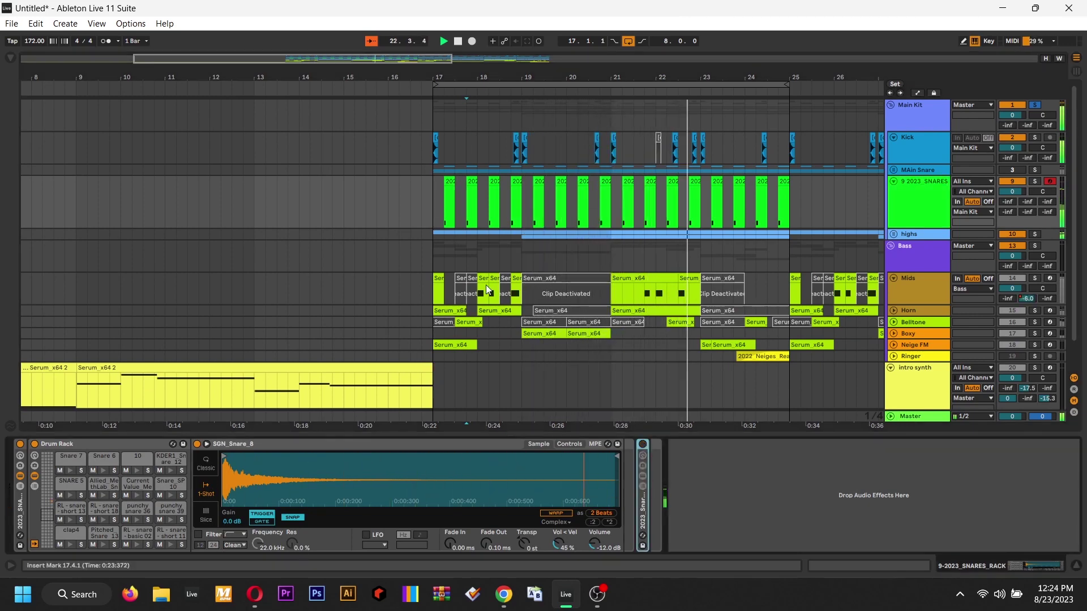
{"action": "left_click", "coordinate": [432, 204]}
{"action": "key", "text": "space"}
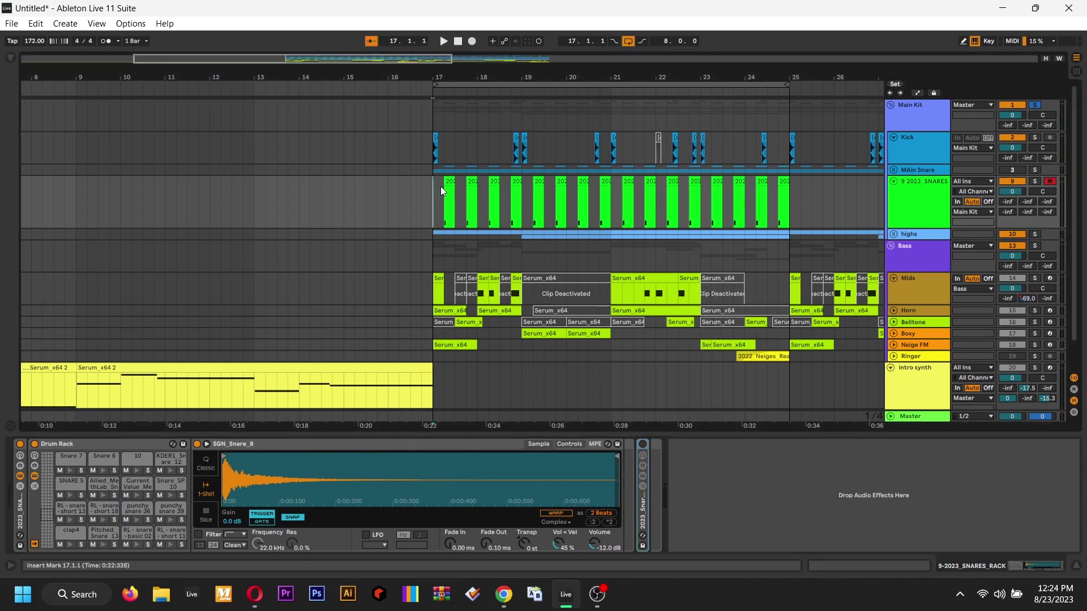
{"action": "left_click", "coordinate": [447, 186]}
{"action": "key", "text": "space"}
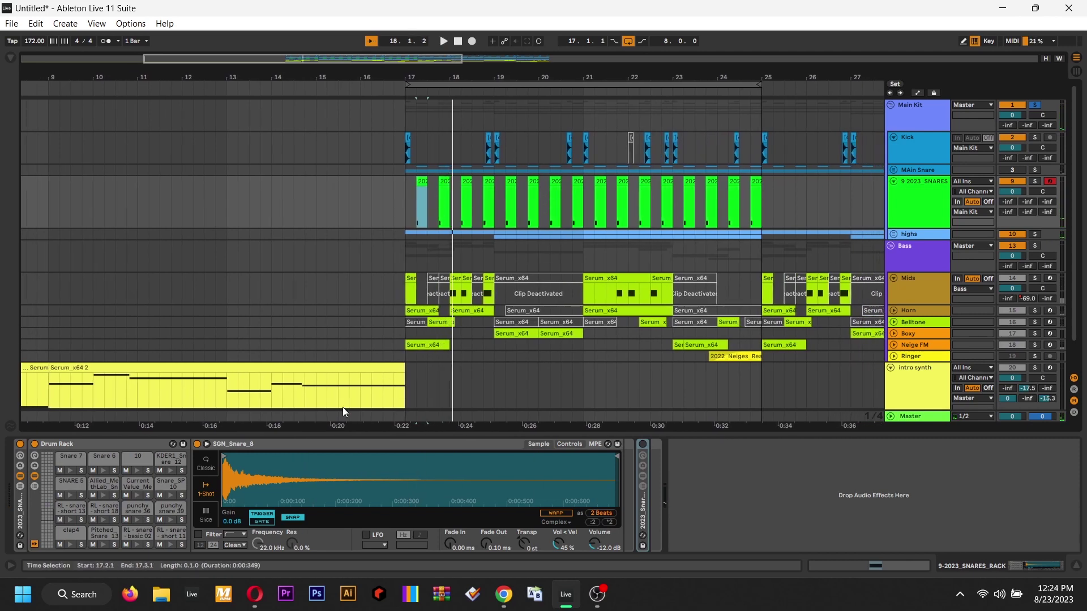
Find "indent" among the plug-ins, add Unfiltered Audio Indent 2 at the end of the snare track's device chain, and close its window
{"action": "left_click", "coordinate": [14, 59]}
{"action": "left_click", "coordinate": [81, 61]}
{"action": "type", "text": "ind"}
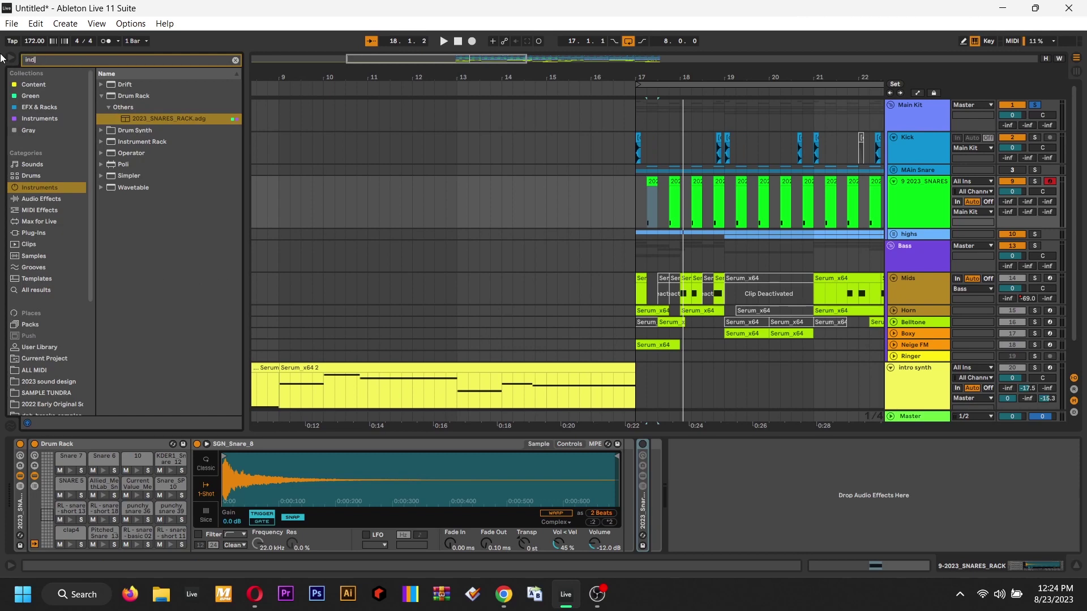
{"action": "type", "text": "ent"}
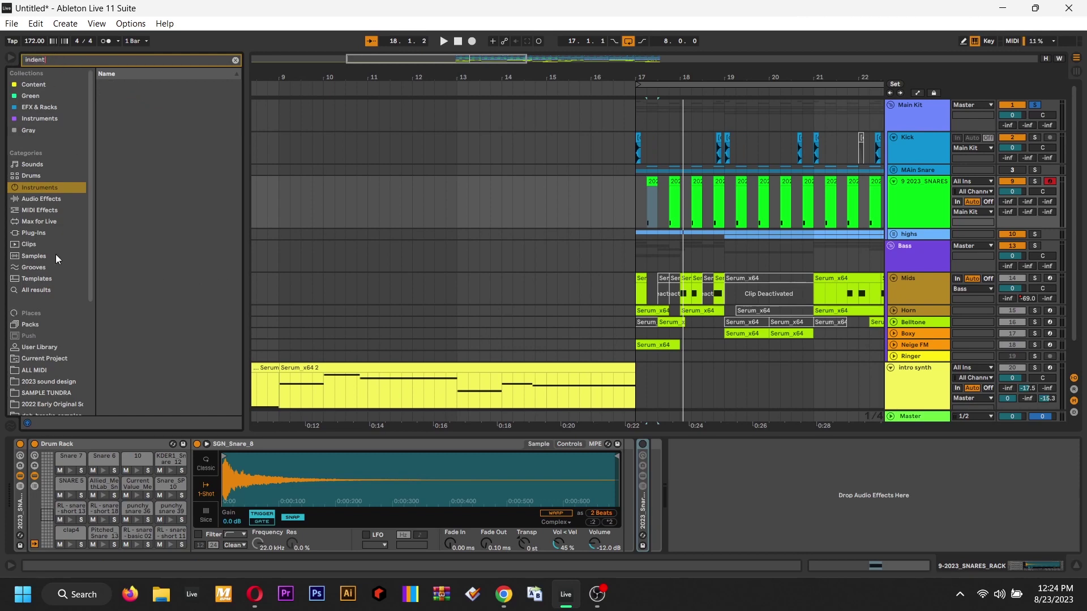
{"action": "left_click", "coordinate": [36, 233]}
{"action": "mouse_move", "coordinate": [120, 94]}
{"action": "left_mouse_down"}
{"action": "mouse_move", "coordinate": [707, 498]}
{"action": "mouse_move", "coordinate": [772, 516]}
{"action": "mouse_move", "coordinate": [678, 498]}
{"action": "left_mouse_up"}
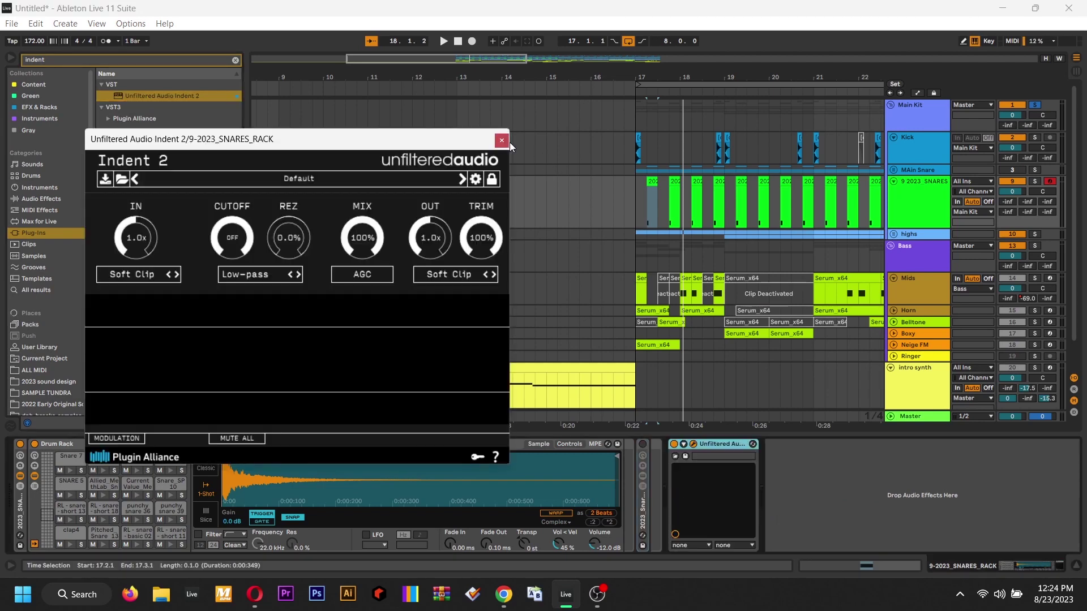
{"action": "left_click", "coordinate": [506, 139]}
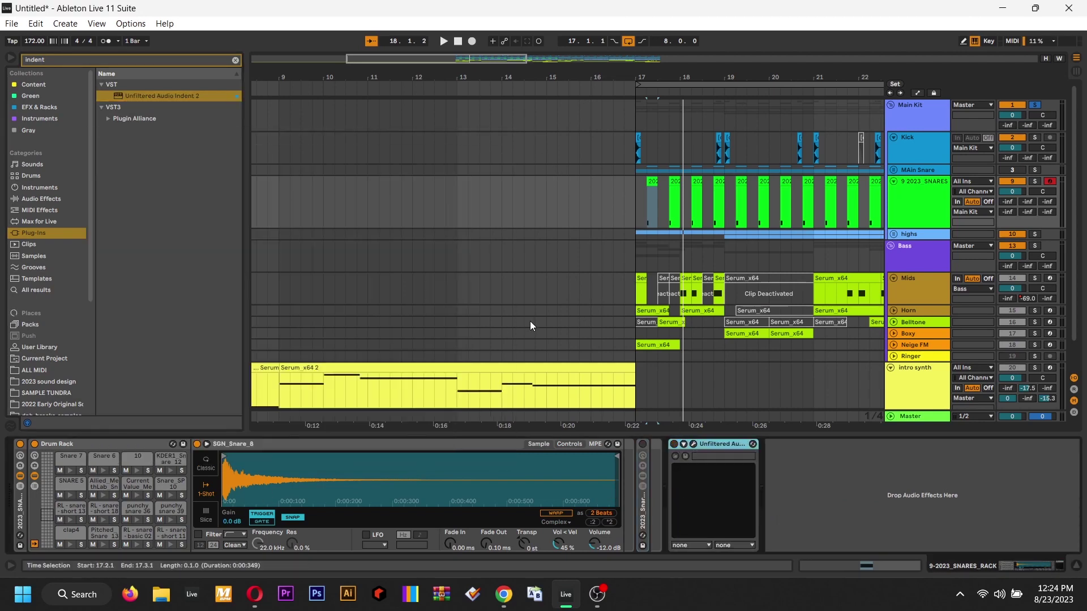
Play the soloed kit and select bars 17 to 21 on the Kick track
{"action": "key", "text": "space"}
{"action": "left_click", "coordinate": [537, 218]}
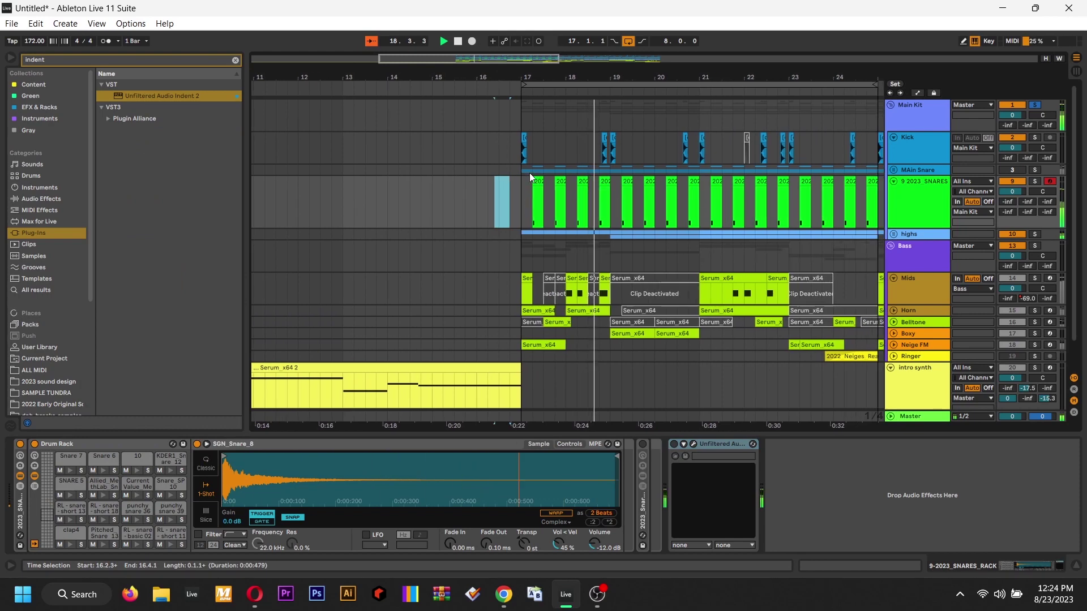
{"action": "left_click", "coordinate": [524, 138]}
{"action": "left_click", "coordinate": [703, 152], "text": "shift"}
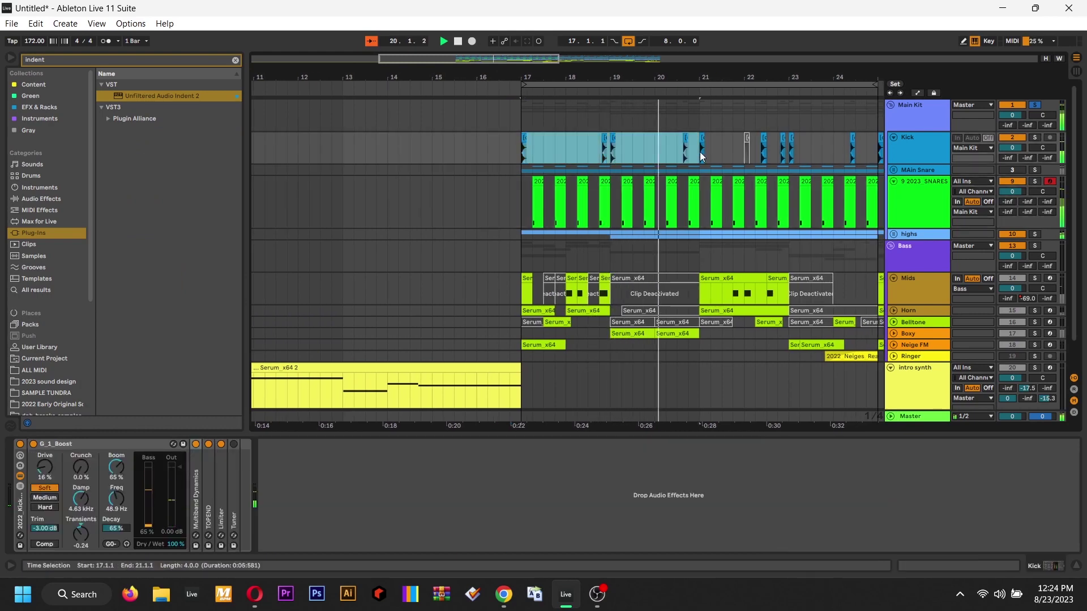
Enable the filter of the SGN_Snare_8 sample on the 9-2023_SNARES track and set its frequency to 200 Hz
{"action": "left_click", "coordinate": [927, 202]}
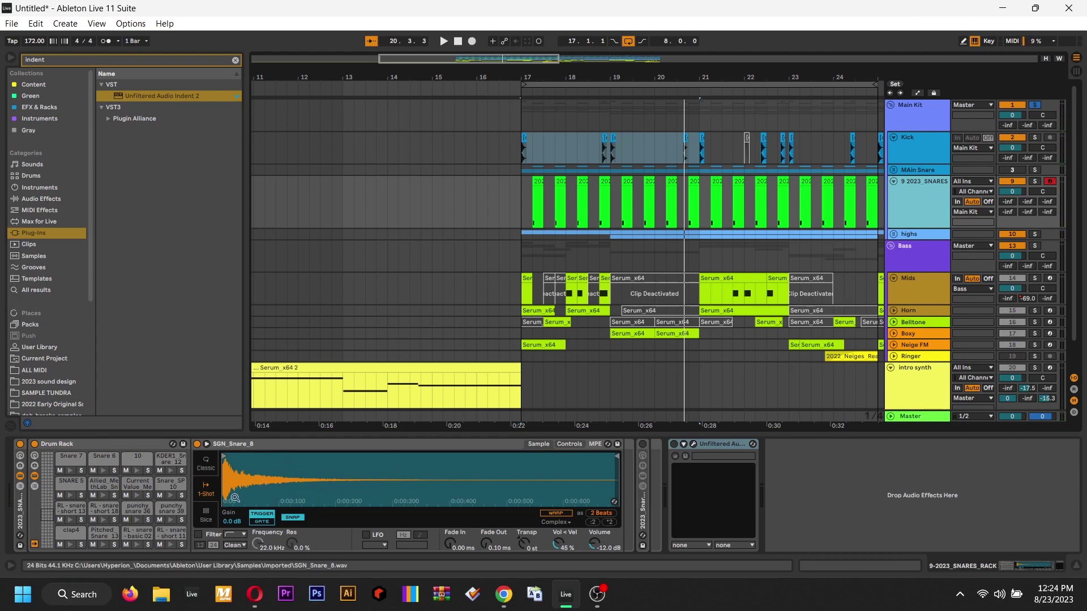
{"action": "left_click", "coordinate": [199, 535]}
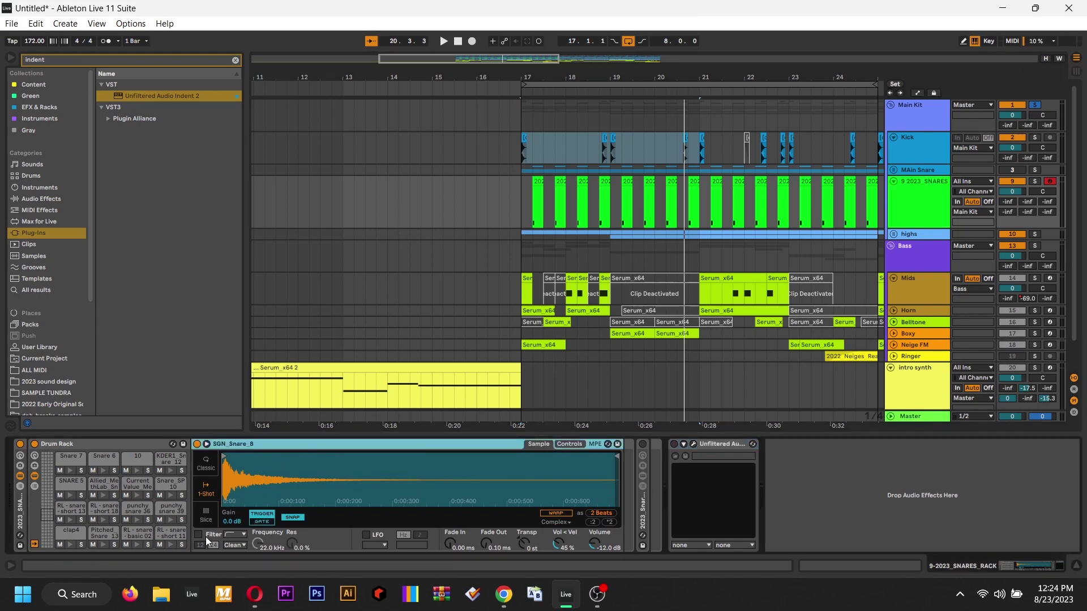
{"action": "left_click", "coordinate": [235, 535]}
{"action": "left_click", "coordinate": [264, 530]}
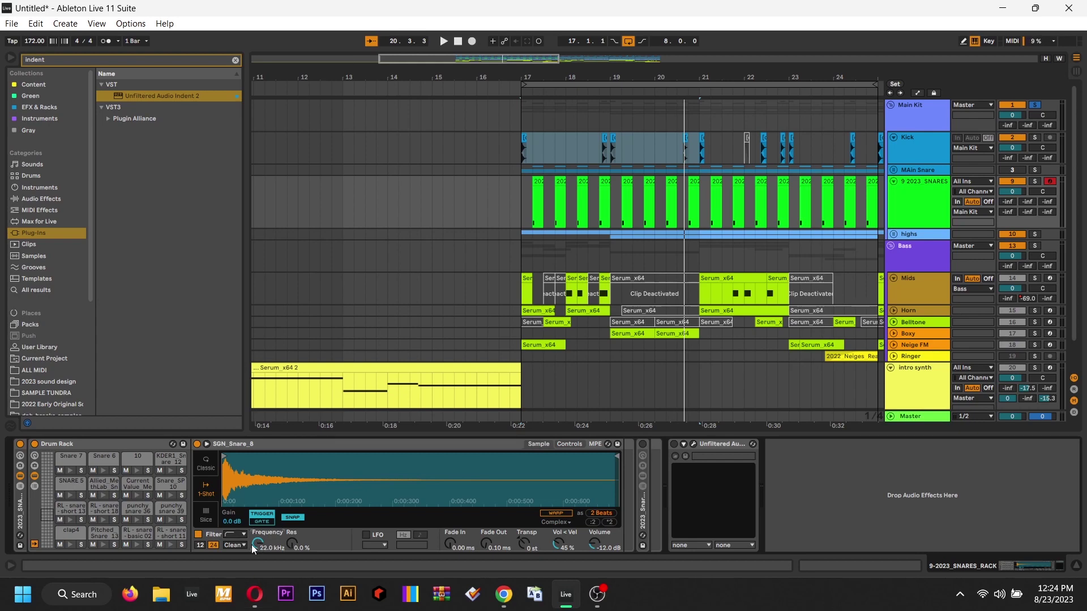
{"action": "left_click_drag", "start_coordinate": [252, 544], "coordinate": [320, 558]}
Solo the snares track and set SGN_Snare_8's filter resonance to 125% and its volume to -6.00 dB while listening
{"action": "left_click", "coordinate": [1035, 182]}
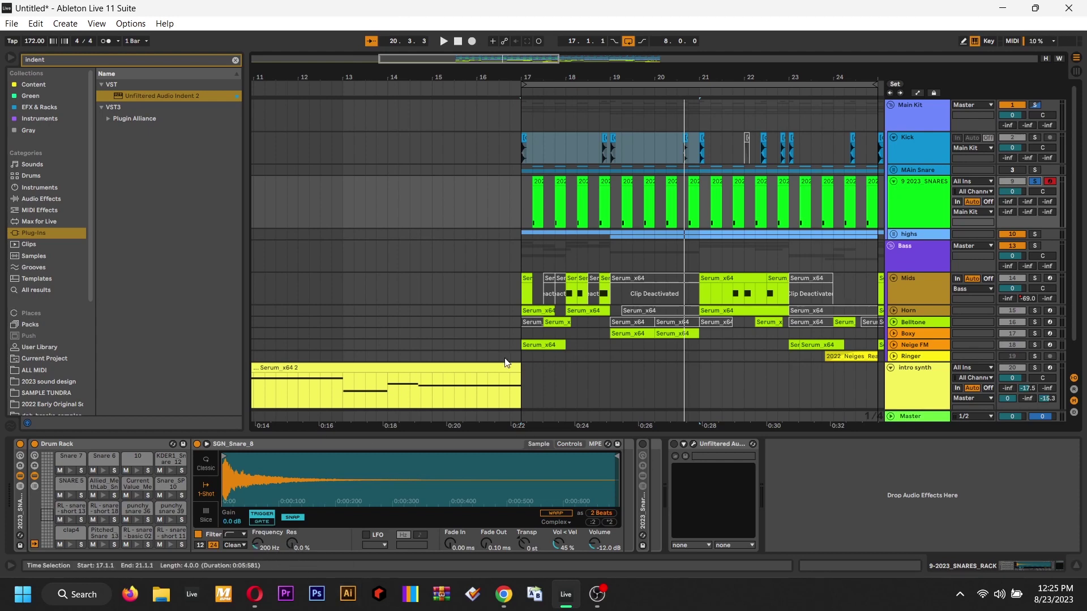
{"action": "key", "text": "space"}
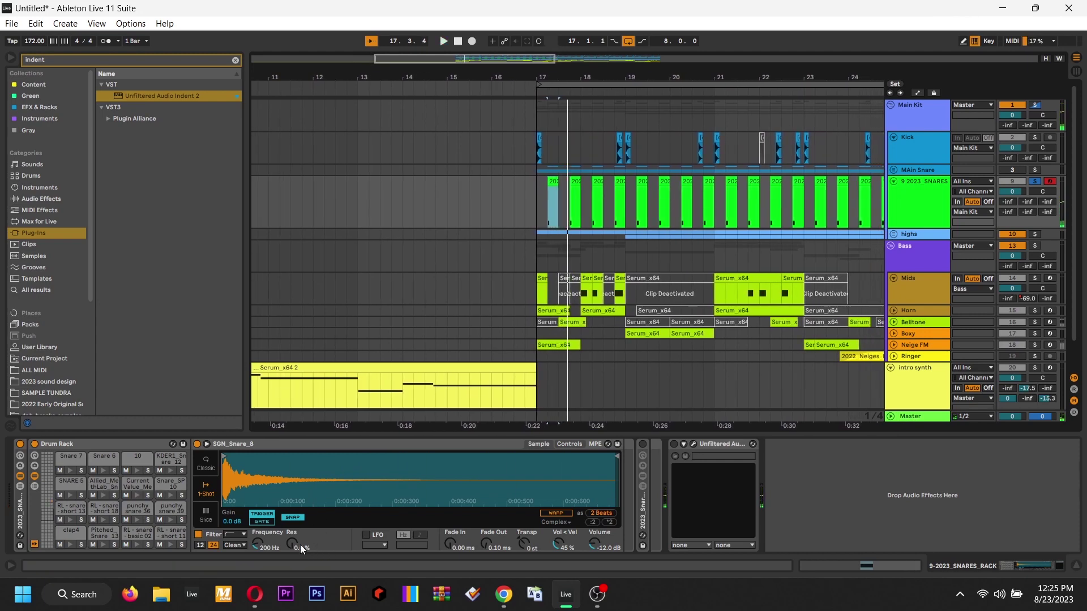
{"action": "left_click_drag", "start_coordinate": [300, 544], "coordinate": [300, 481]}
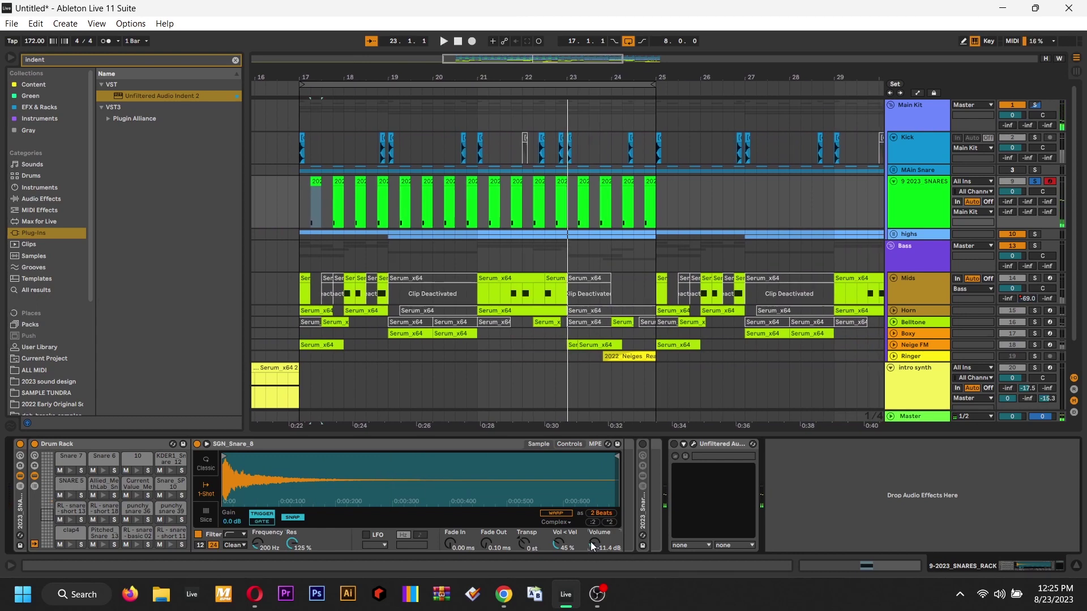
{"action": "key", "text": "Return"}
{"action": "key", "text": "space"}
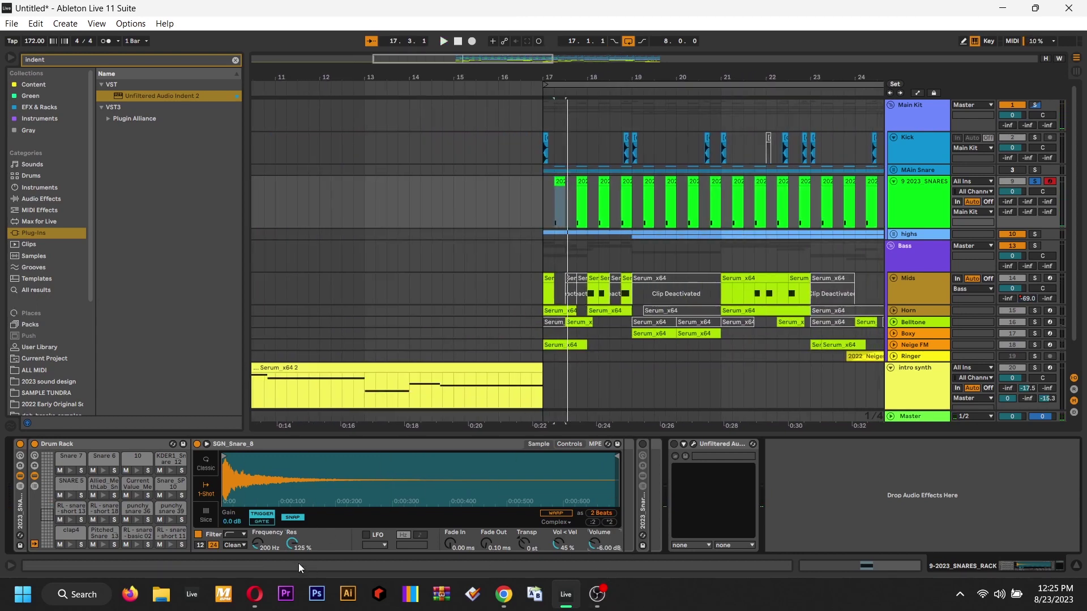
Turn off the SGN_Snare_8 filter and reset the sample's volume to -12.0 dB, playing the snare to compare
{"action": "left_click", "coordinate": [198, 535]}
{"action": "key", "text": "space"}
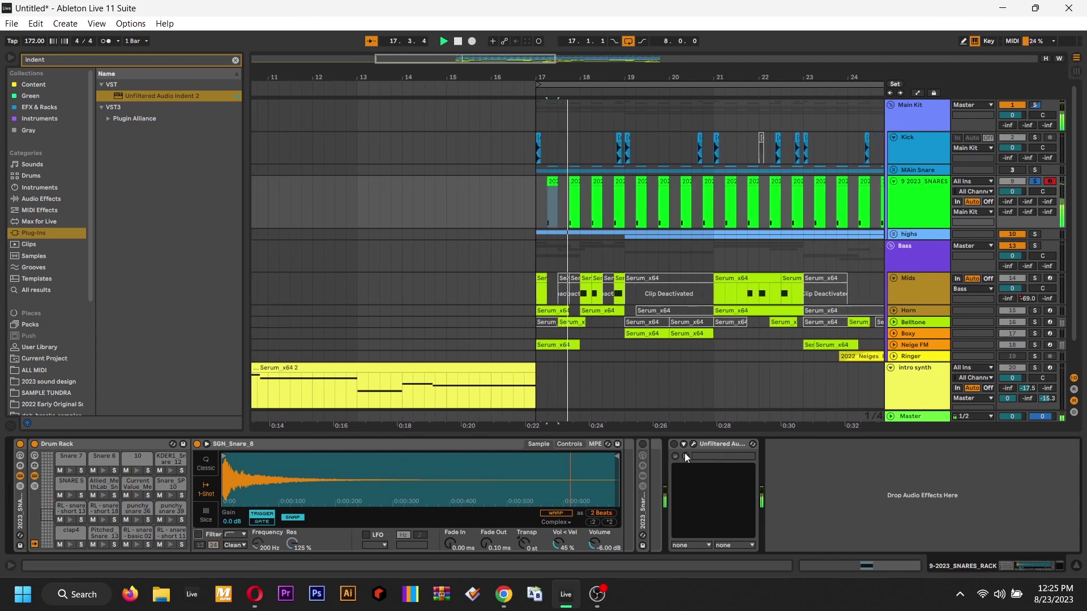
{"action": "key", "text": "space"}
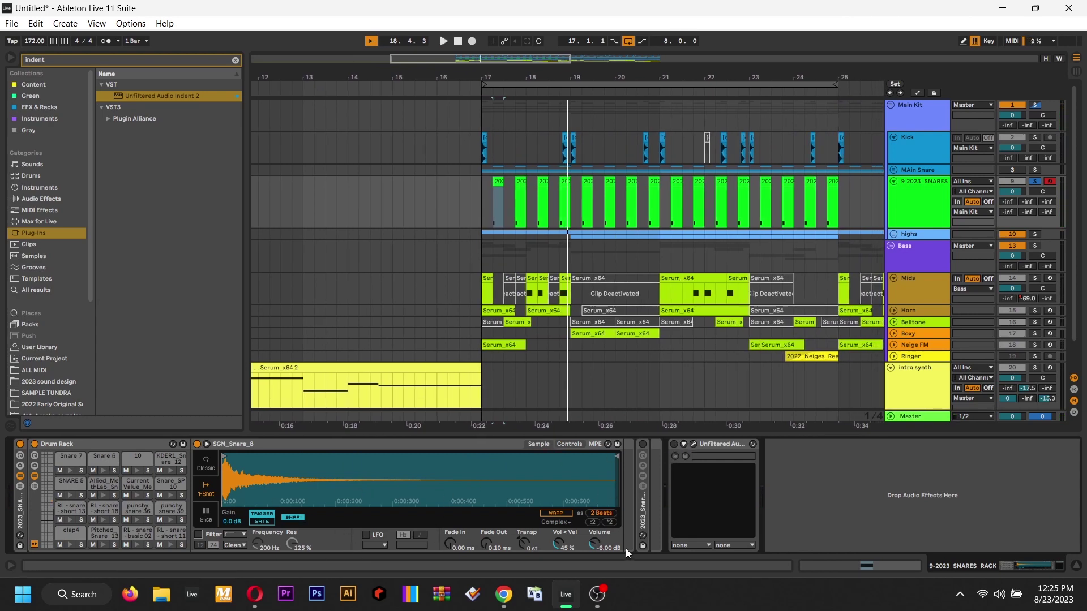
{"action": "double_click", "coordinate": [590, 537]}
{"action": "key", "text": "space"}
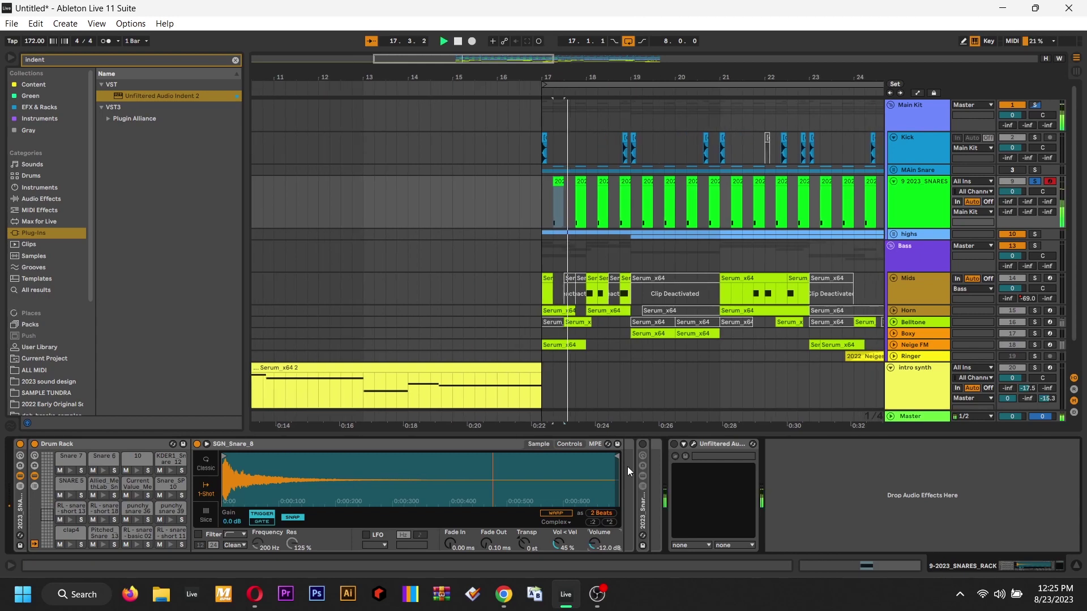
{"action": "key", "text": "space"}
Open the Indent 2 plug-in window and set its filter type to High-pass
{"action": "left_click", "coordinate": [694, 444]}
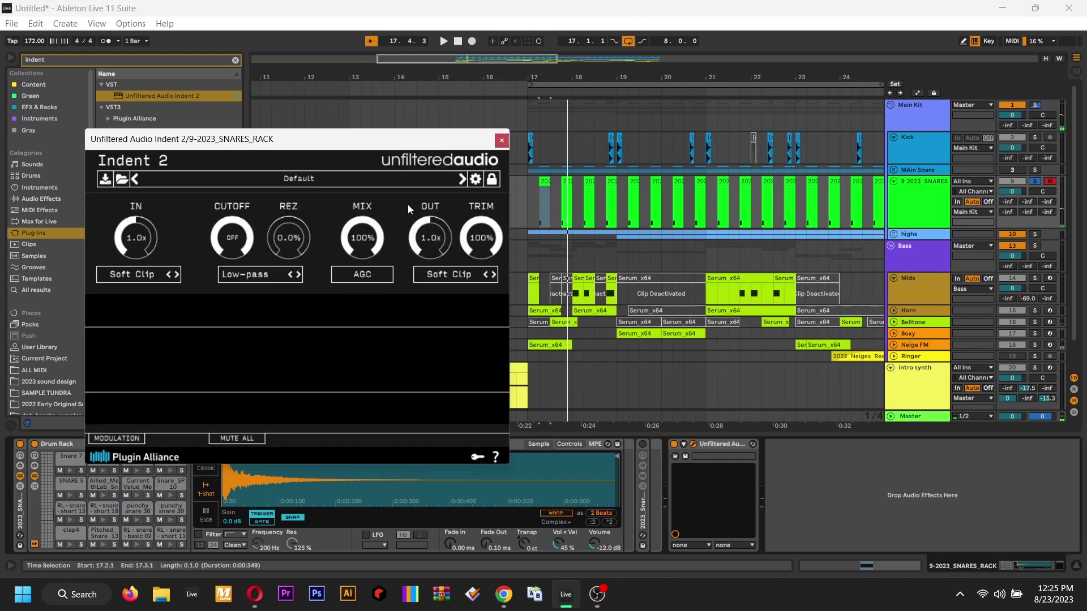
{"action": "left_click_drag", "start_coordinate": [328, 138], "coordinate": [838, 173]}
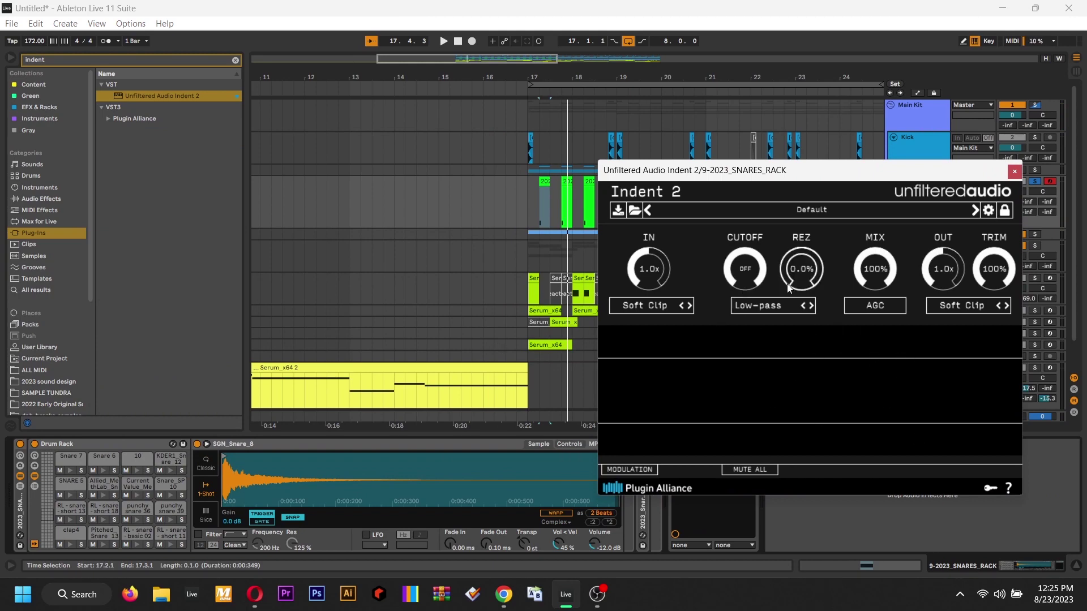
{"action": "left_click", "coordinate": [765, 306]}
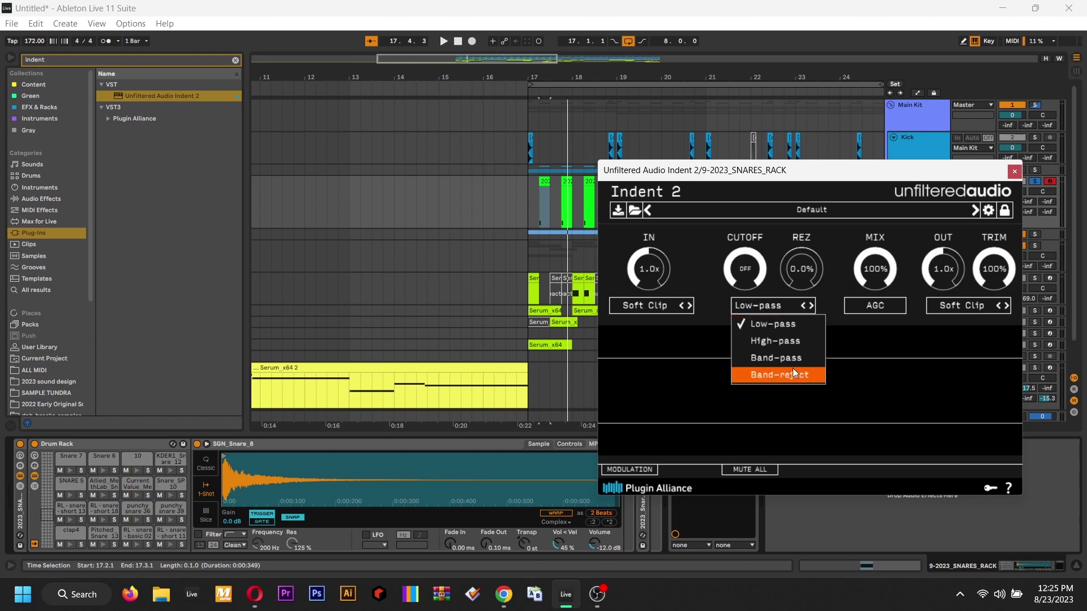
{"action": "left_click", "coordinate": [770, 342]}
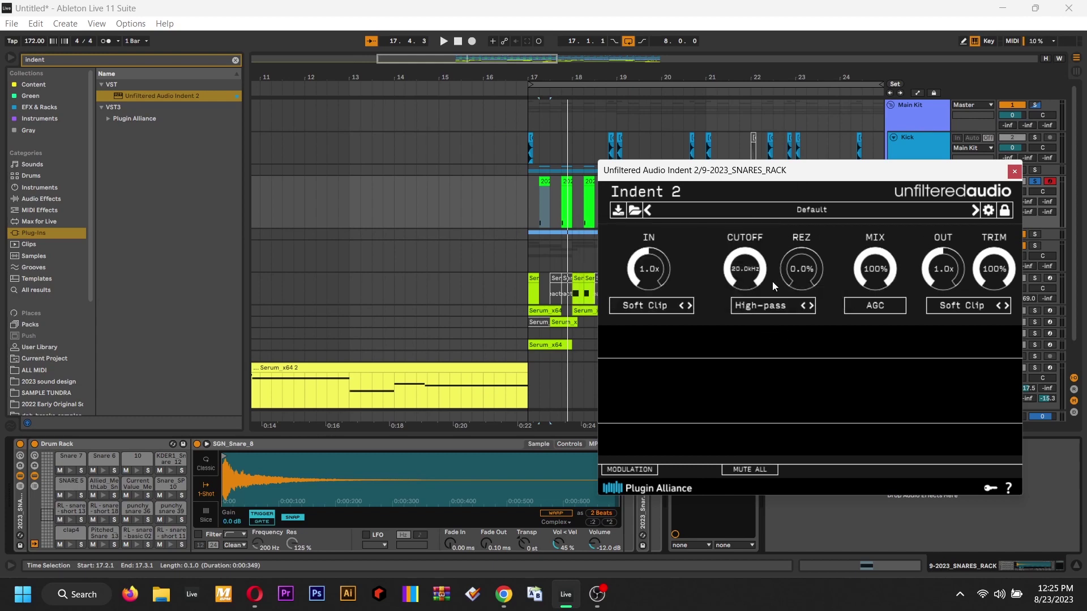
Set Indent 2's input distortion type to Tube and its output distortion type to Wavefold
{"action": "left_click", "coordinate": [645, 305]}
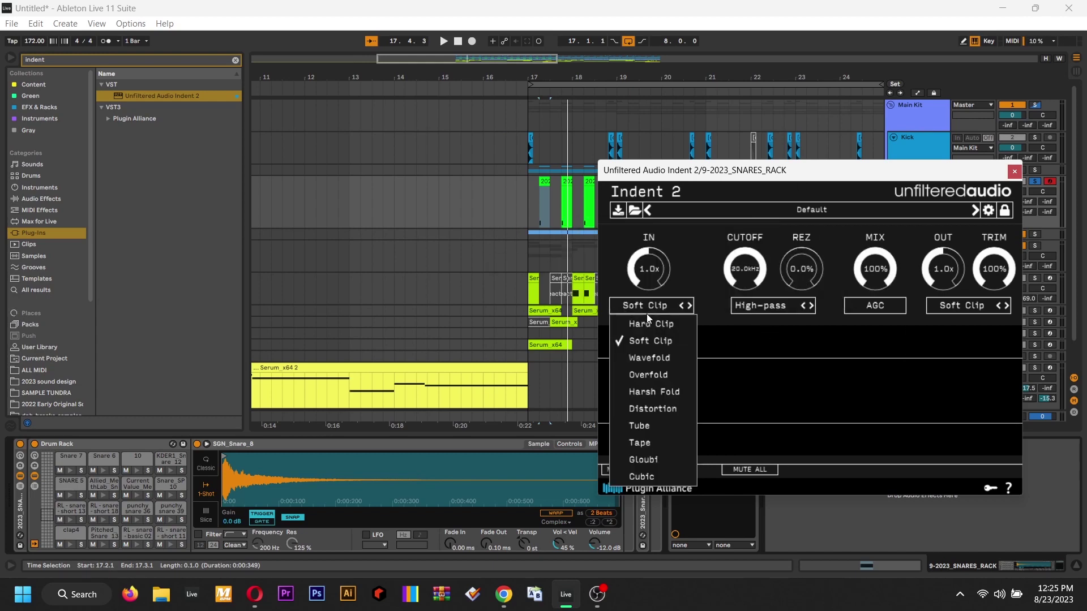
{"action": "left_click", "coordinate": [652, 426]}
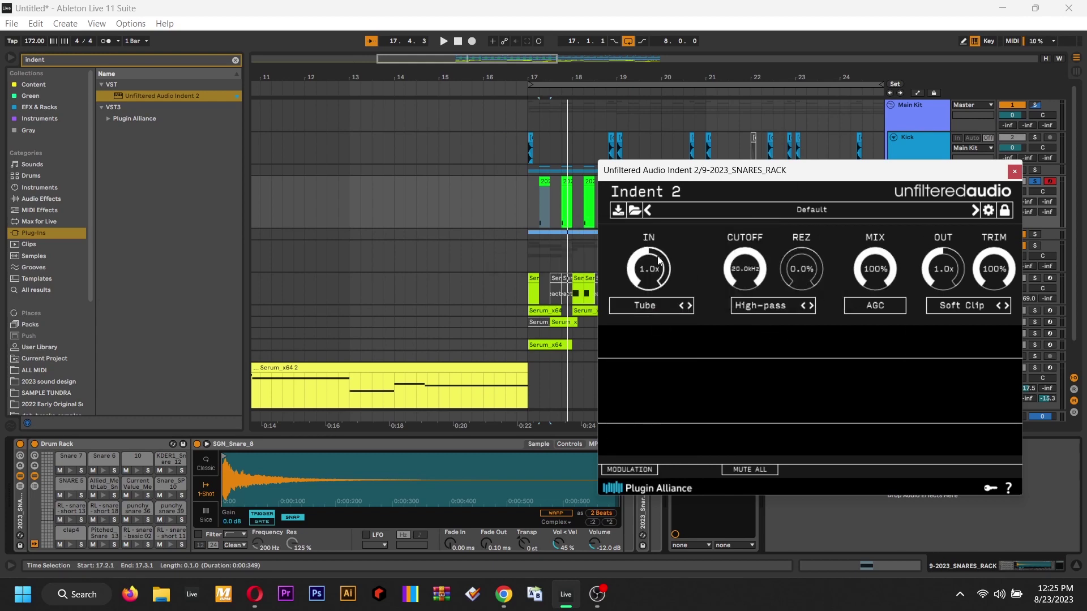
{"action": "left_click", "coordinate": [1003, 304]}
{"action": "left_click", "coordinate": [971, 307]}
{"action": "left_click", "coordinate": [959, 318]}
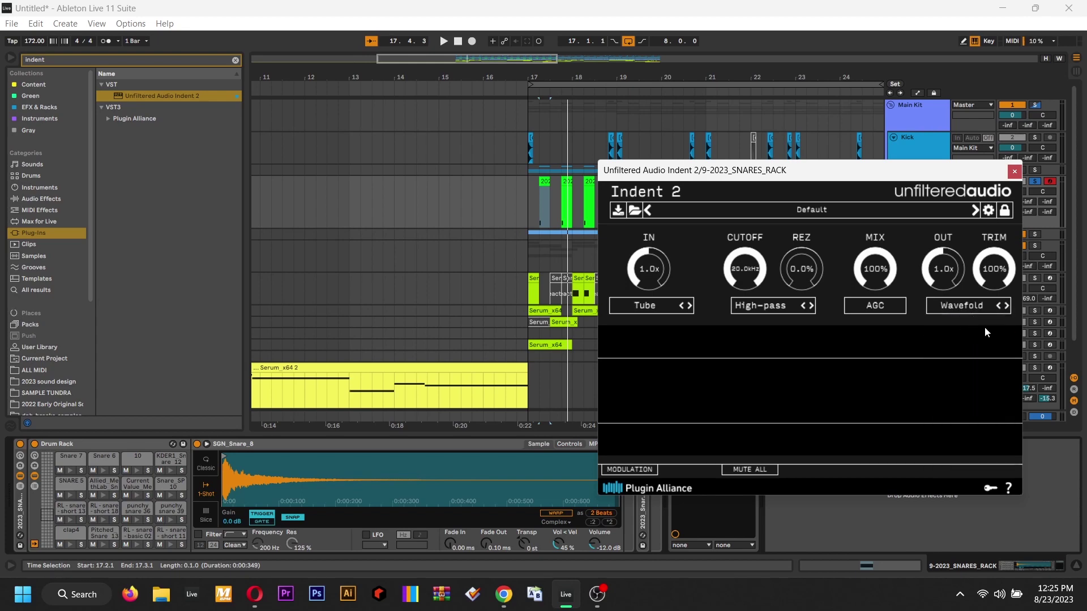
Set Indent 2's high-pass cutoff to 244 Hz and its resonance to 58.0% during playback
{"action": "left_click", "coordinate": [765, 311]}
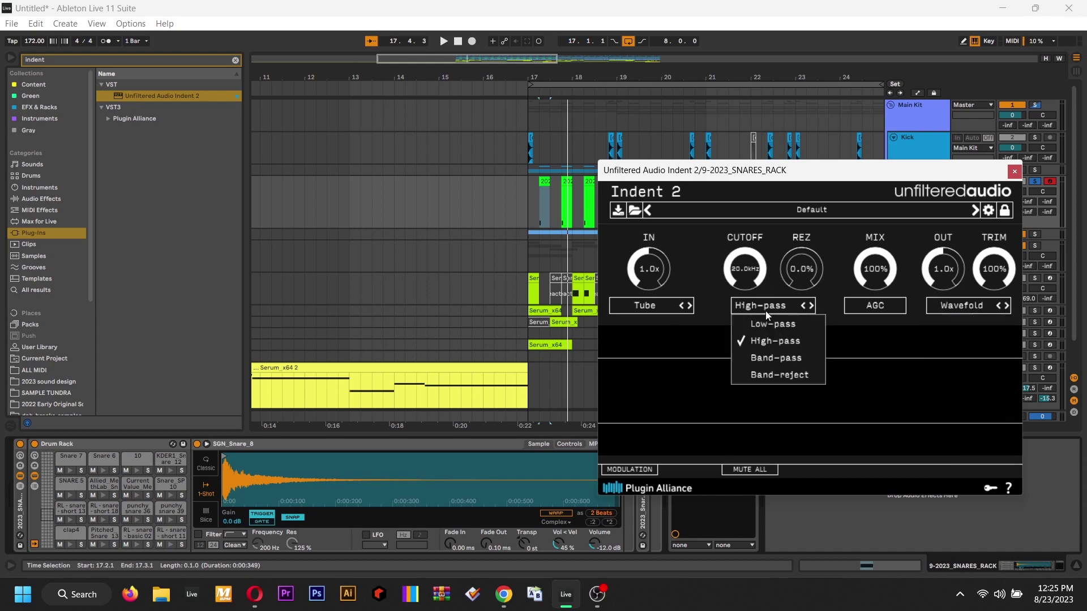
{"action": "left_click", "coordinate": [766, 309]}
{"action": "left_click_drag", "start_coordinate": [746, 271], "coordinate": [751, 392]}
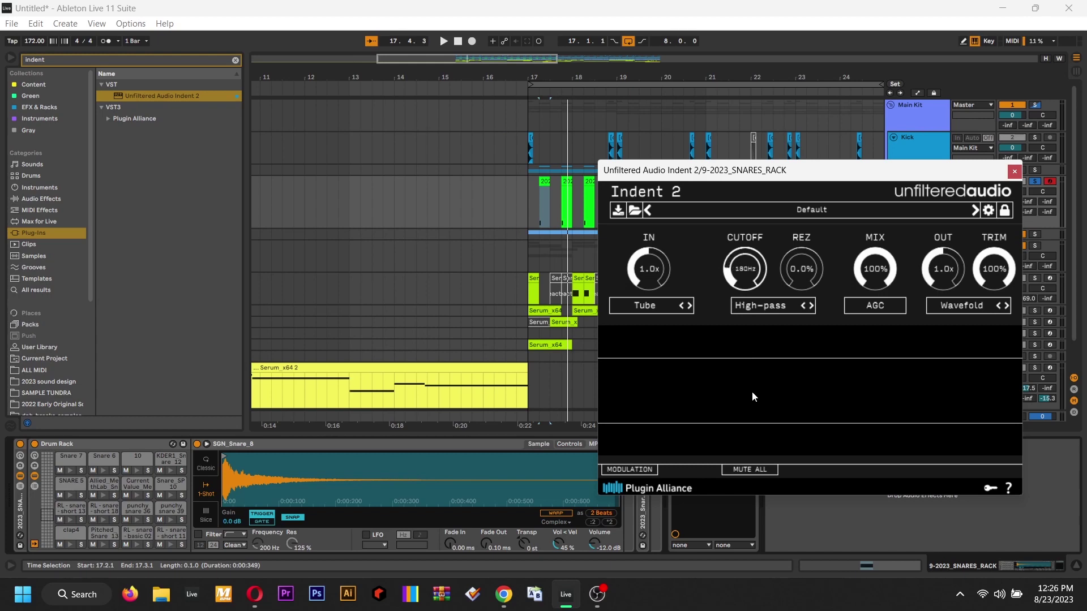
{"action": "mouse_move", "coordinate": [744, 273]}
{"action": "left_mouse_down"}
{"action": "mouse_move", "coordinate": [738, 280]}
{"action": "mouse_move", "coordinate": [750, 272]}
{"action": "left_mouse_up"}
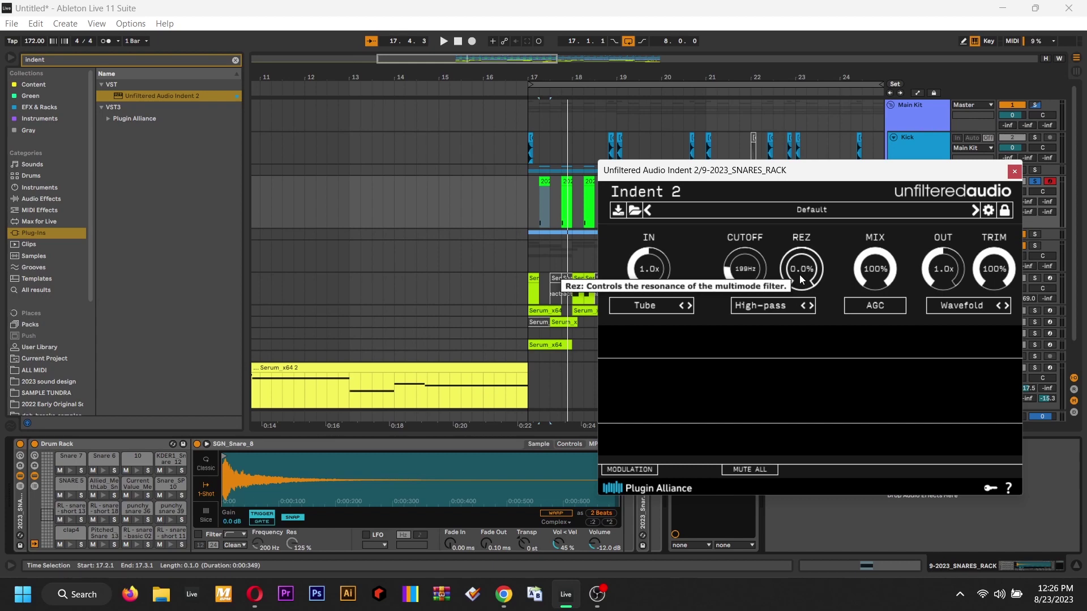
{"action": "left_click_drag", "start_coordinate": [799, 274], "coordinate": [793, 205]}
{"action": "key", "text": "space"}
{"action": "left_click_drag", "start_coordinate": [750, 284], "coordinate": [812, 272]}
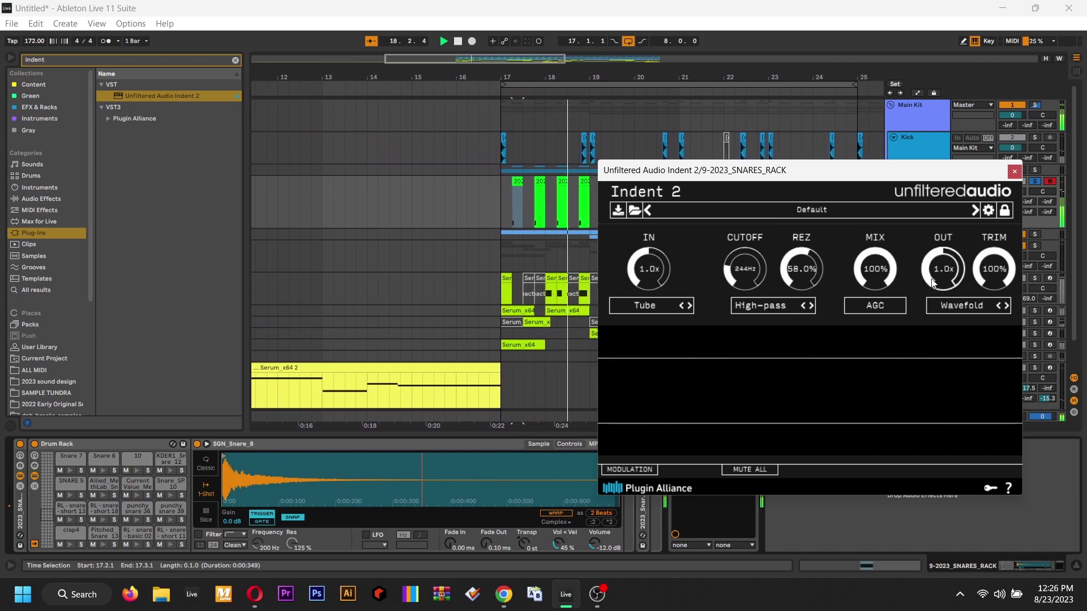
Adjust Indent 2's output distortion amount during playback and close the plug-in window
{"action": "left_click_drag", "start_coordinate": [944, 281], "coordinate": [941, 274]}
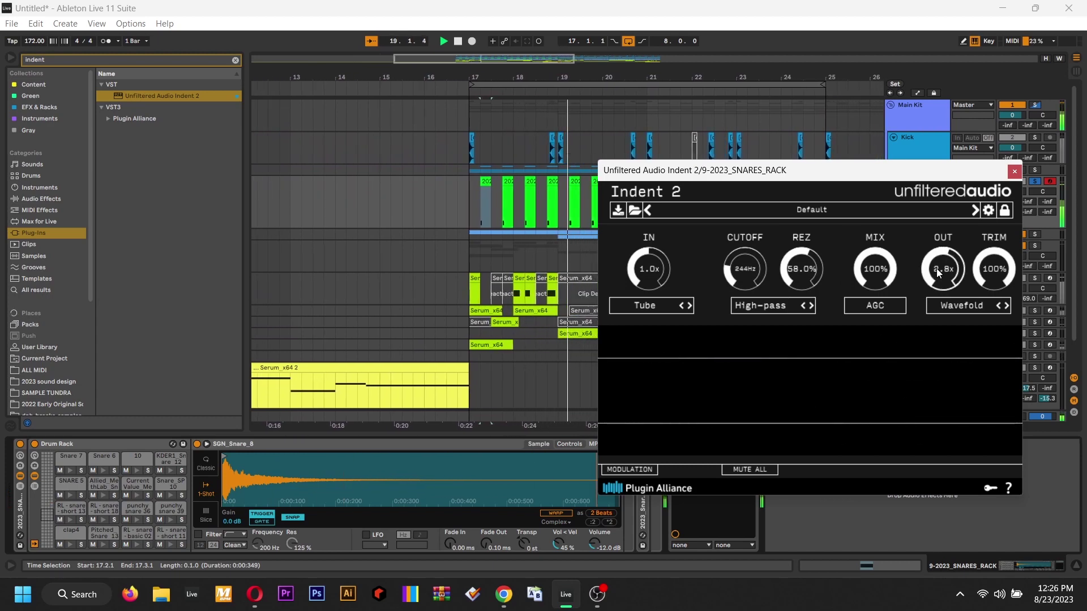
{"action": "left_click", "coordinate": [1014, 170]}
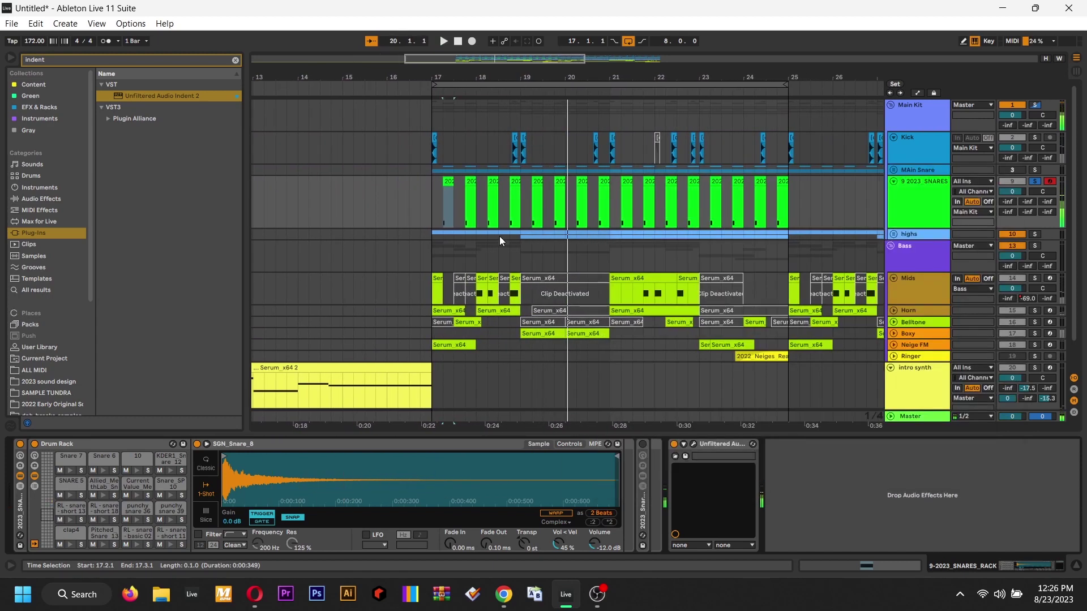
Search the plug-ins for "fab" and add FabFilter Pro-Q 3 after Indent 2 on the snare track
{"action": "left_click", "coordinate": [46, 59]}
{"action": "type", "text": "fab"}
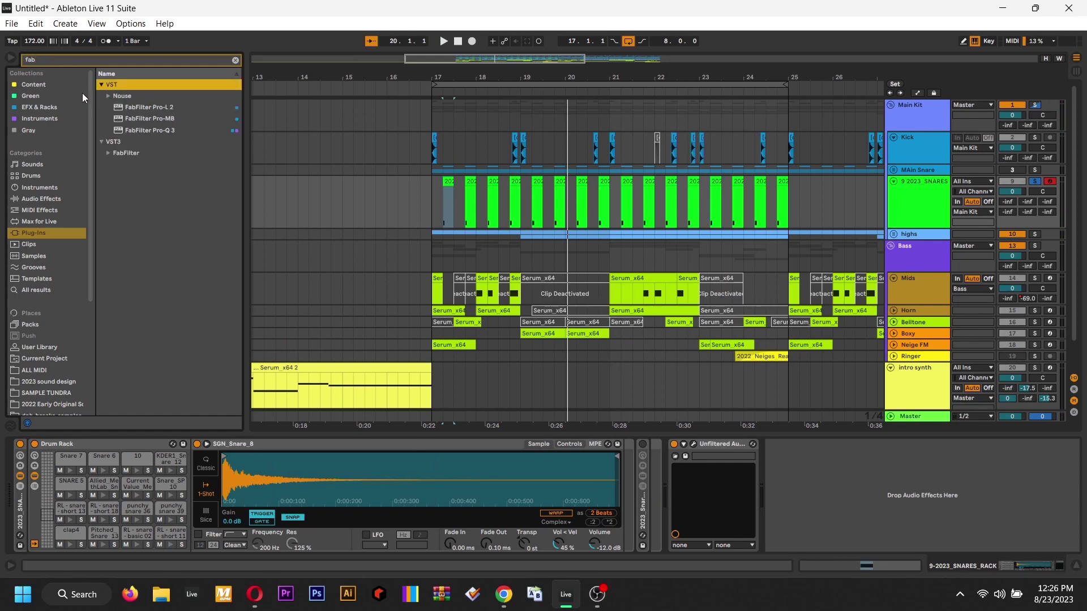
{"action": "left_click_drag", "start_coordinate": [144, 132], "coordinate": [815, 204]}
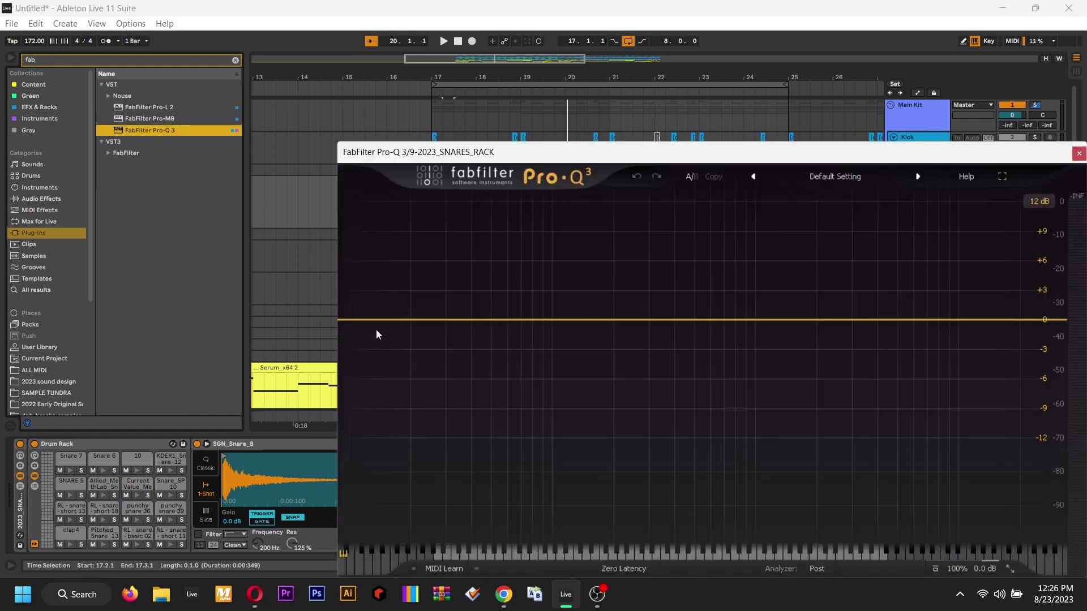
Add a low cut in Pro-Q 3 at about 184 Hz with an 18 dB/oct slope and Q 1.225 during playback, and close the equaliser
{"action": "key", "text": "space"}
{"action": "left_click", "coordinate": [354, 320]}
{"action": "double_click", "coordinate": [353, 320]}
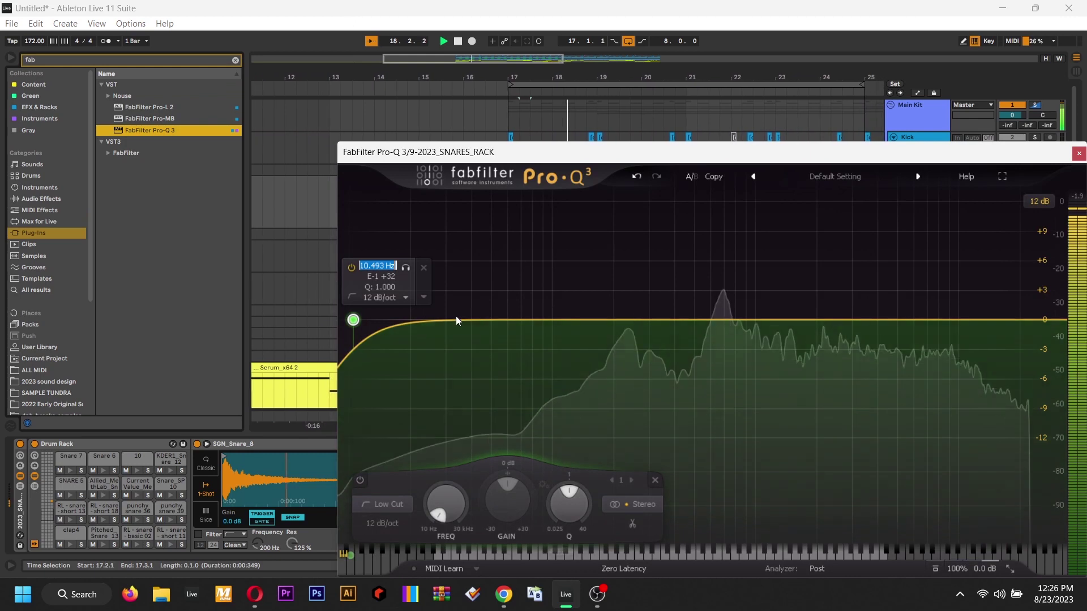
{"action": "left_click_drag", "start_coordinate": [353, 320], "coordinate": [607, 306]}
{"action": "scroll", "coordinate": [610, 318], "scroll_direction": "up", "scroll_amount": 1}
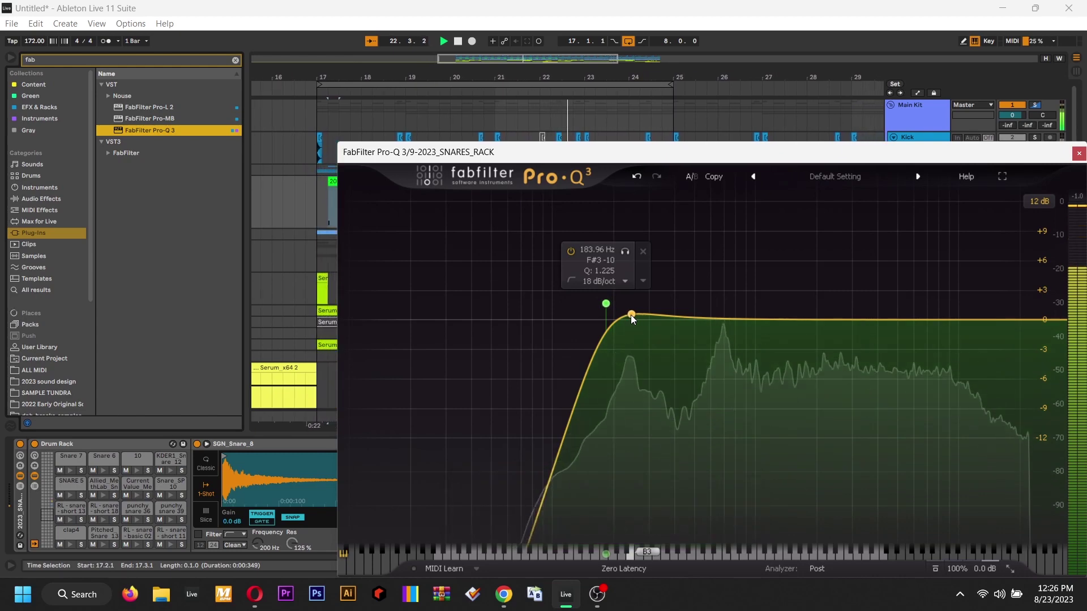
{"action": "left_click_drag", "start_coordinate": [1062, 155], "coordinate": [808, 178]}
{"action": "left_click", "coordinate": [932, 201]}
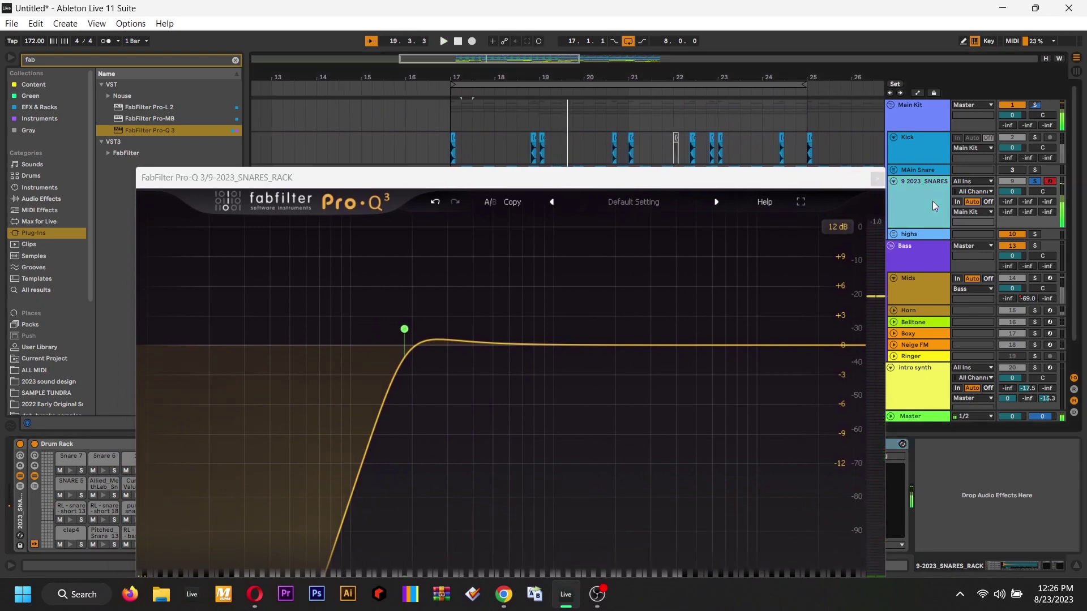
{"action": "left_click", "coordinate": [877, 178]}
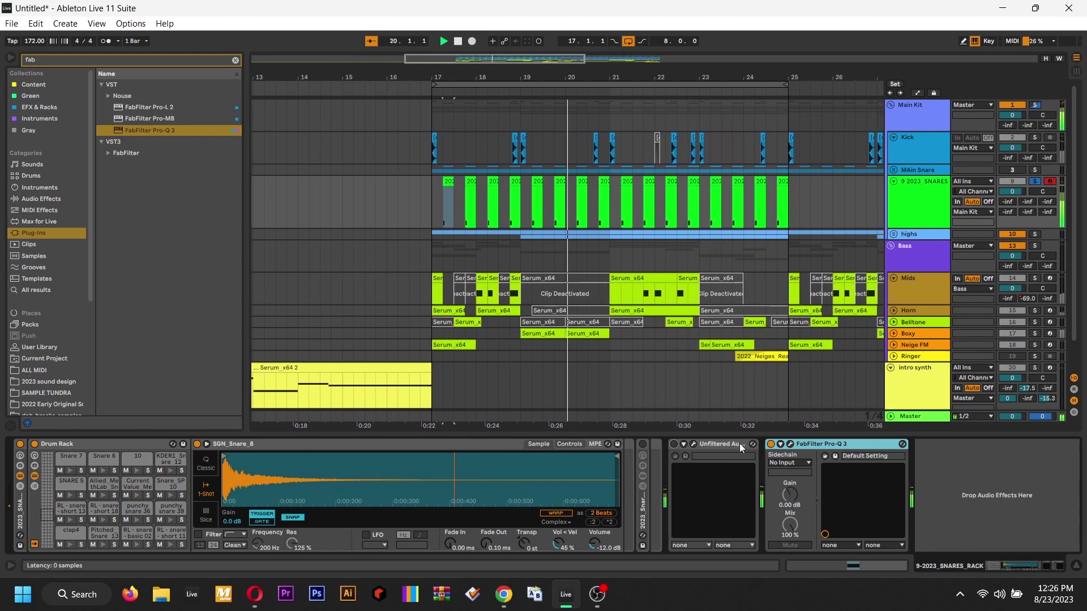
Compare the snare's spectrum in Pro-Q 3 with Indent 2 on and off, leave Indent 2 off and close the equaliser
{"action": "left_click", "coordinate": [792, 444]}
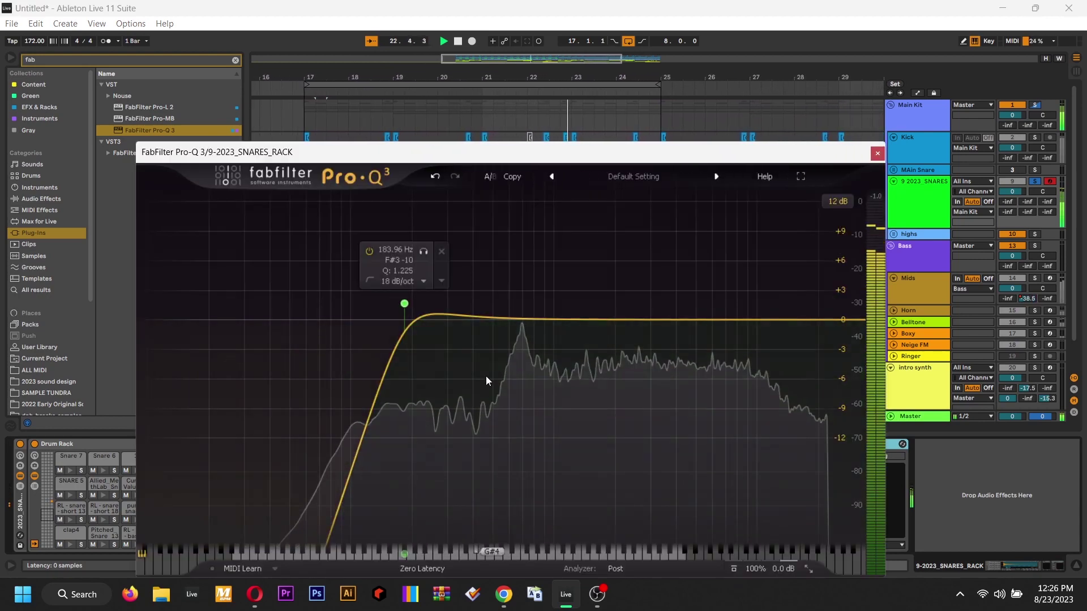
{"action": "left_click_drag", "start_coordinate": [845, 154], "coordinate": [631, 109]}
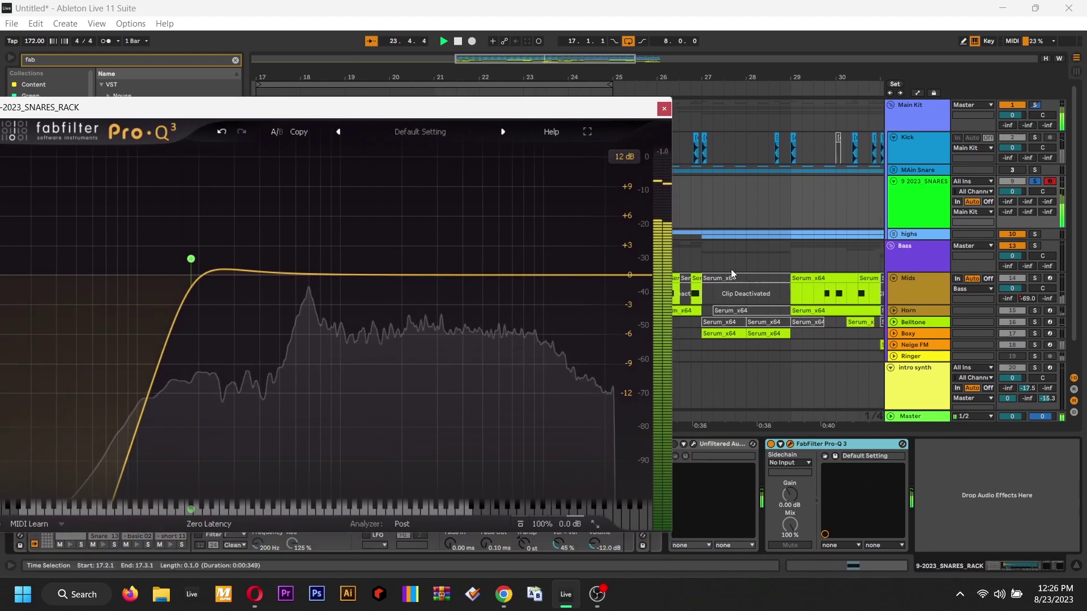
{"action": "left_click", "coordinate": [678, 446]}
{"action": "left_click_drag", "start_coordinate": [561, 107], "coordinate": [546, 107]}
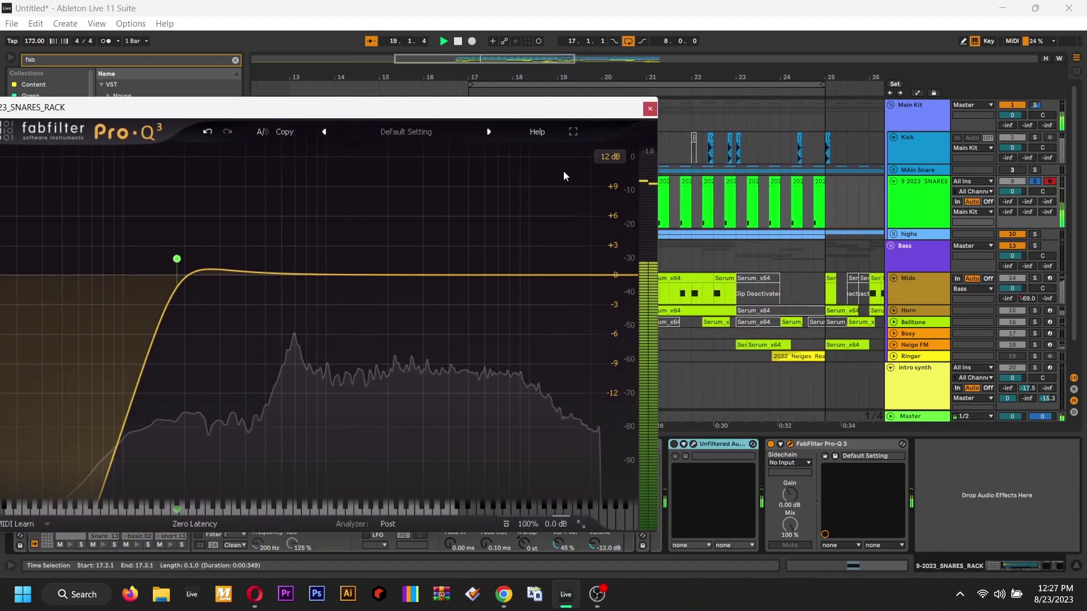
{"action": "left_click", "coordinate": [674, 445]}
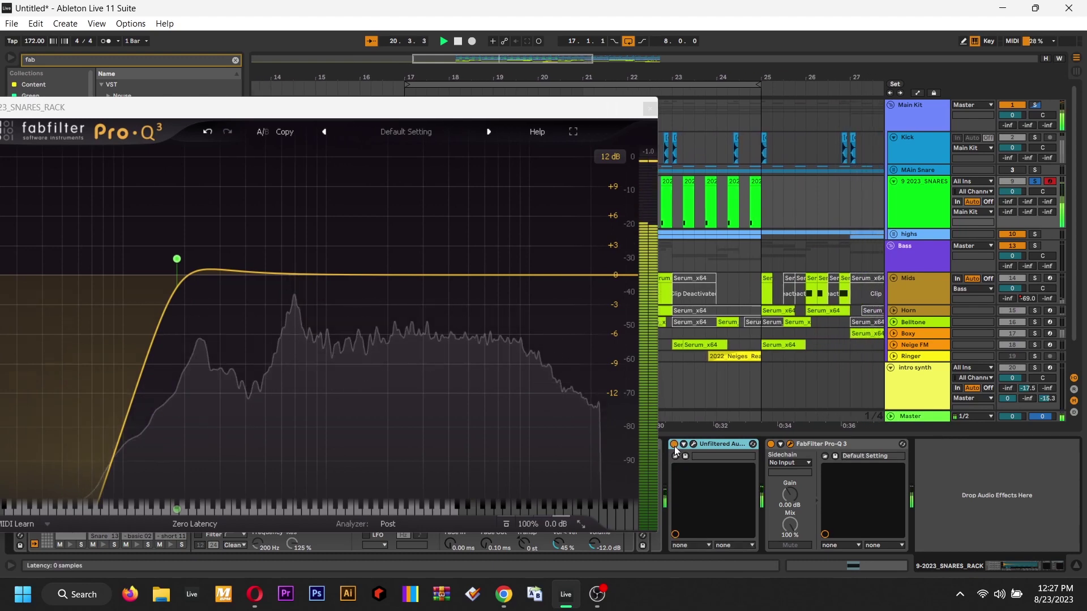
{"action": "left_click", "coordinate": [650, 108]}
{"action": "left_click", "coordinate": [378, 196]}
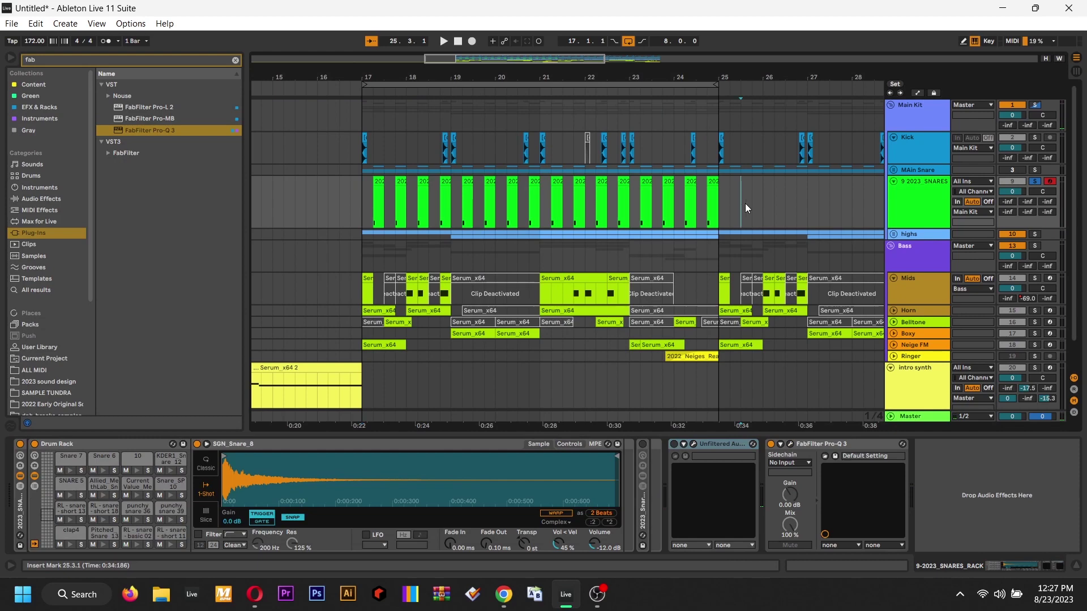
{"action": "left_click", "coordinate": [720, 209]}
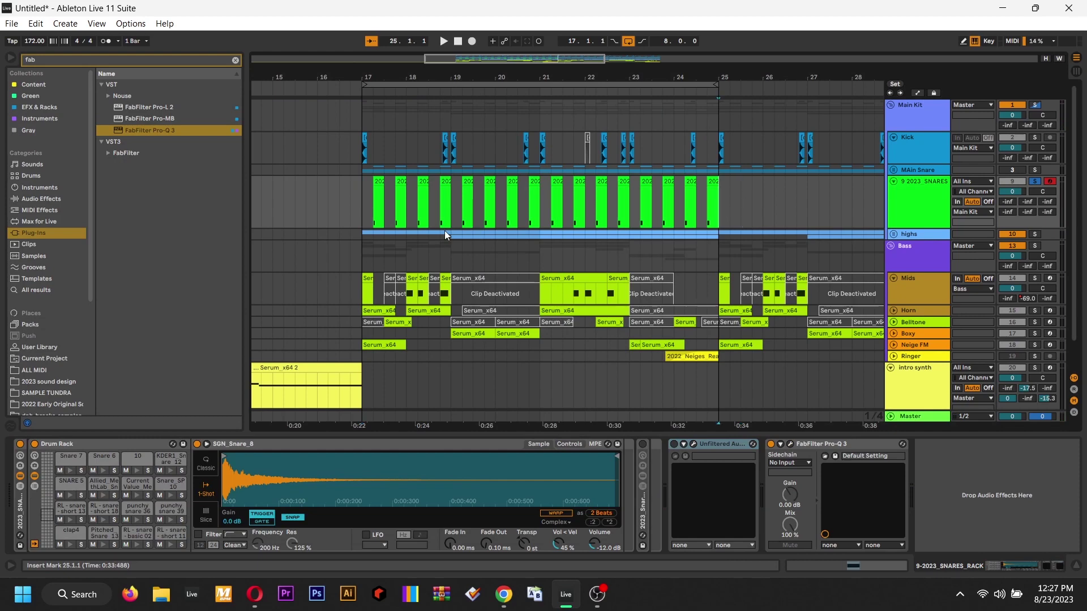
{"action": "left_click", "coordinate": [368, 189]}
{"action": "left_click", "coordinate": [712, 198]}
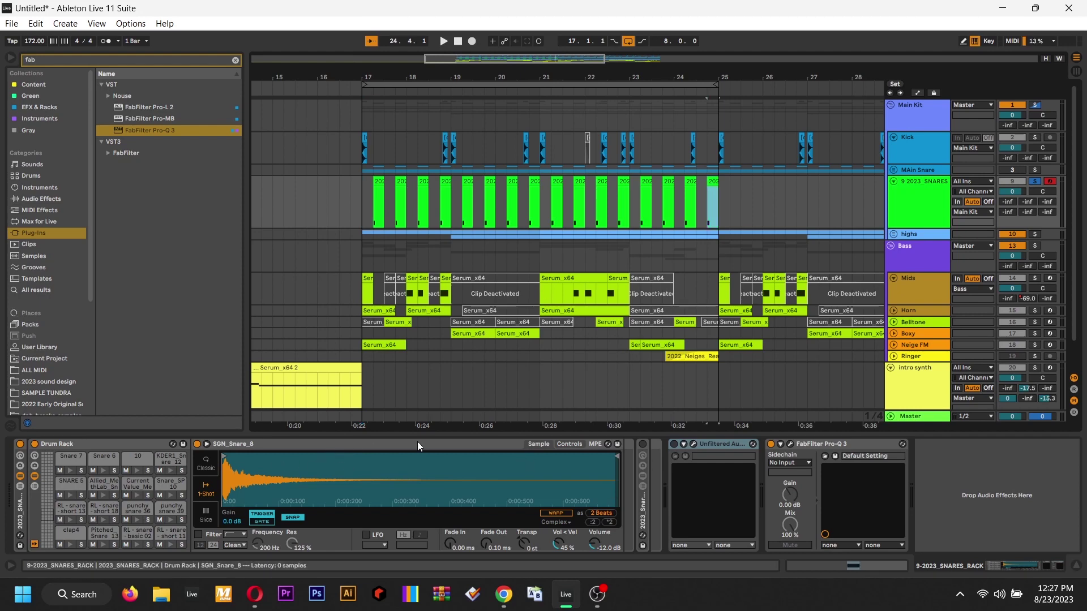
{"action": "left_click", "coordinate": [352, 204]}
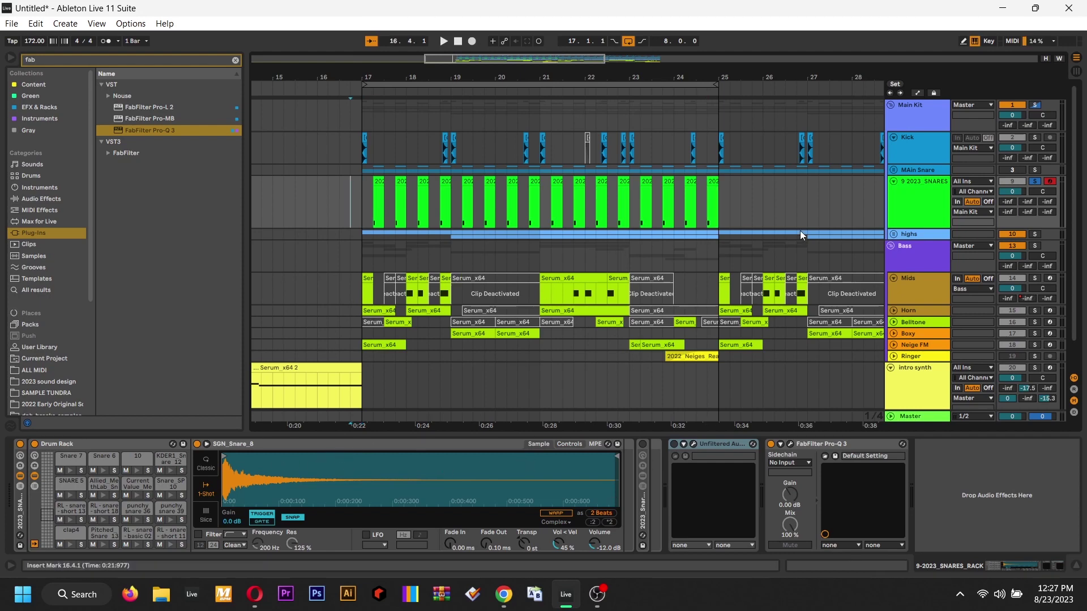
Unsolo the 9 2023_SNARES track and the Main Kit group, and fold the snare track
{"action": "left_click", "coordinate": [915, 212]}
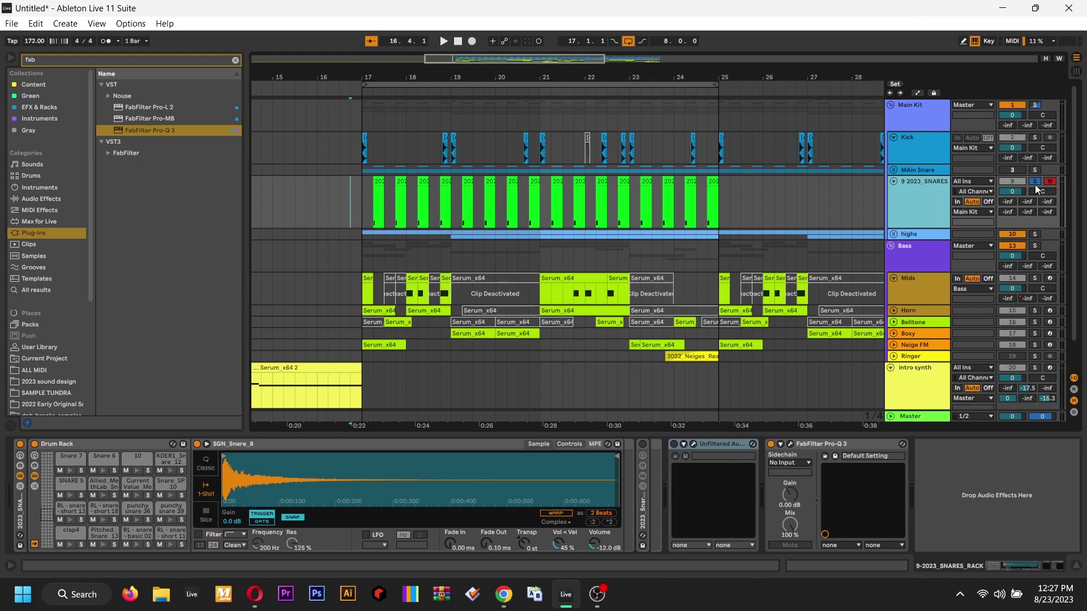
{"action": "left_click", "coordinate": [893, 181]}
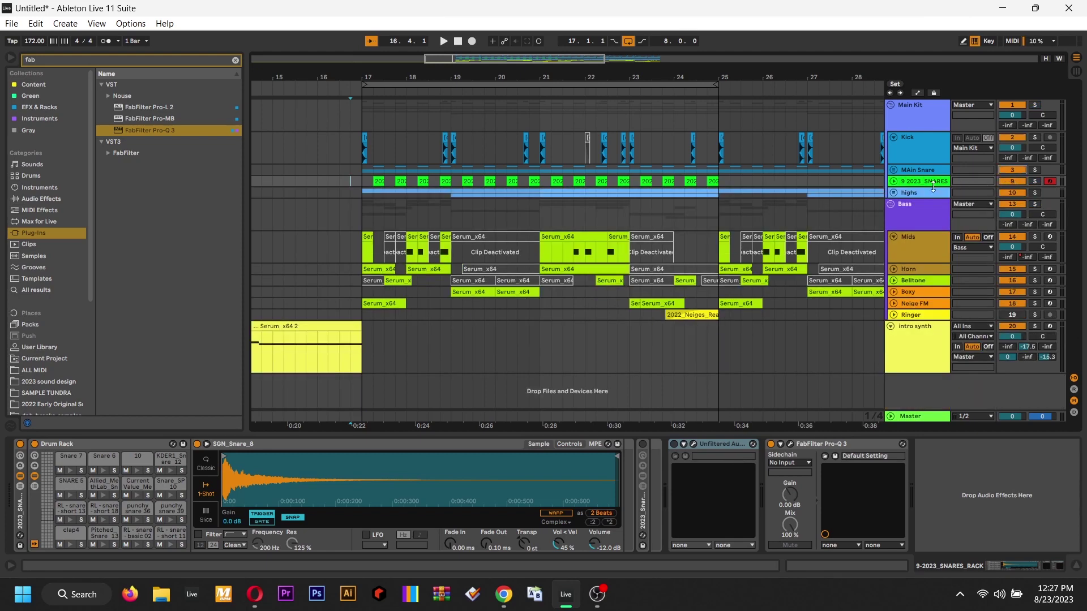